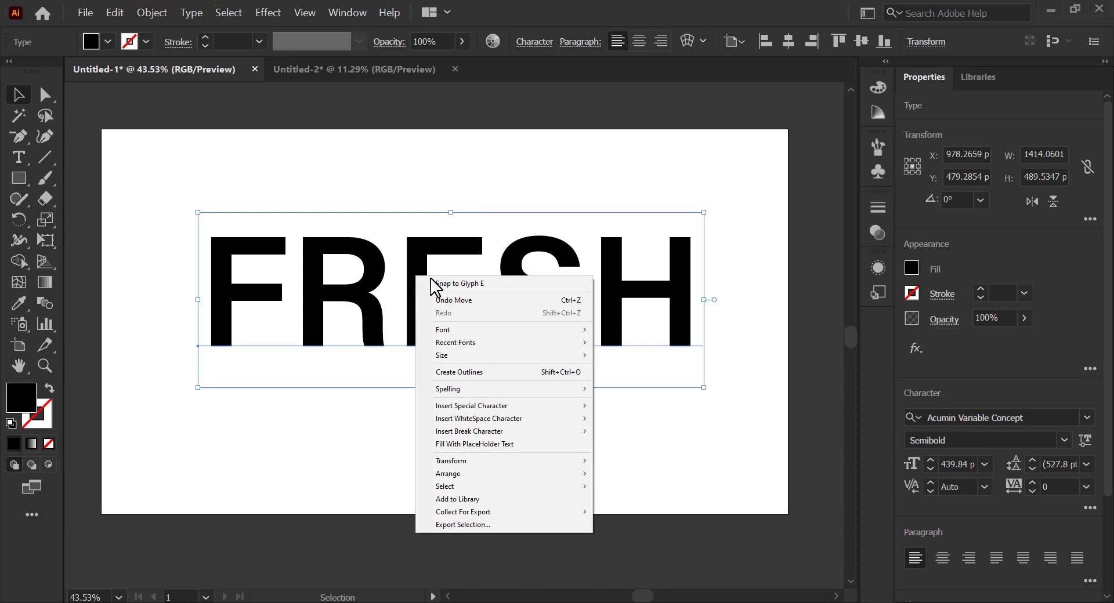
# - Convert the FRESH text to outlines and fill the letters with the White, Black gradient swatch
pyautogui.click(486, 372)
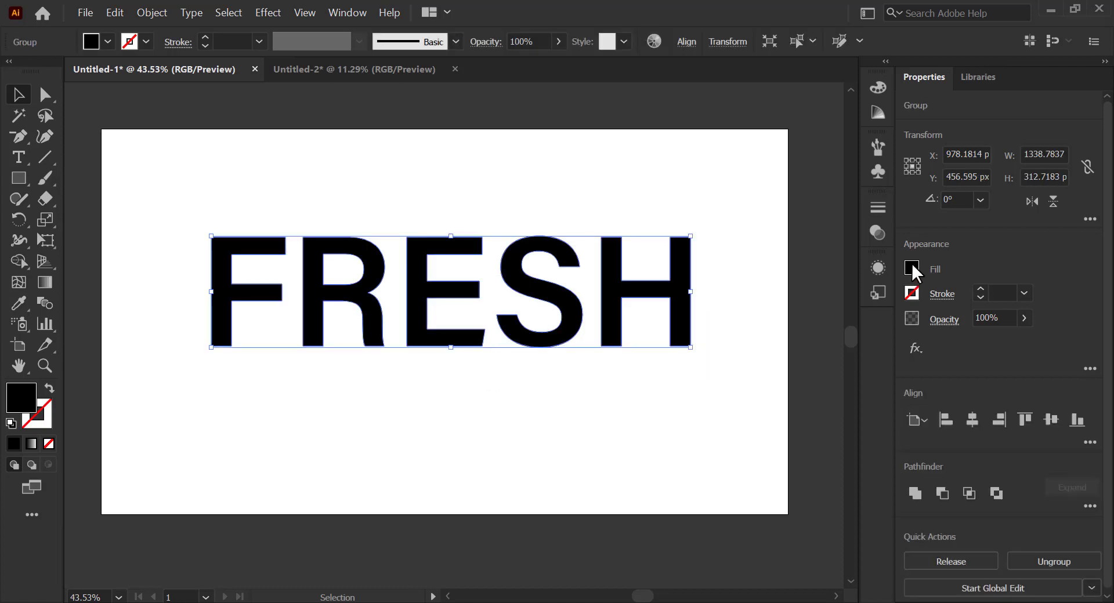
pyautogui.click(911, 265)
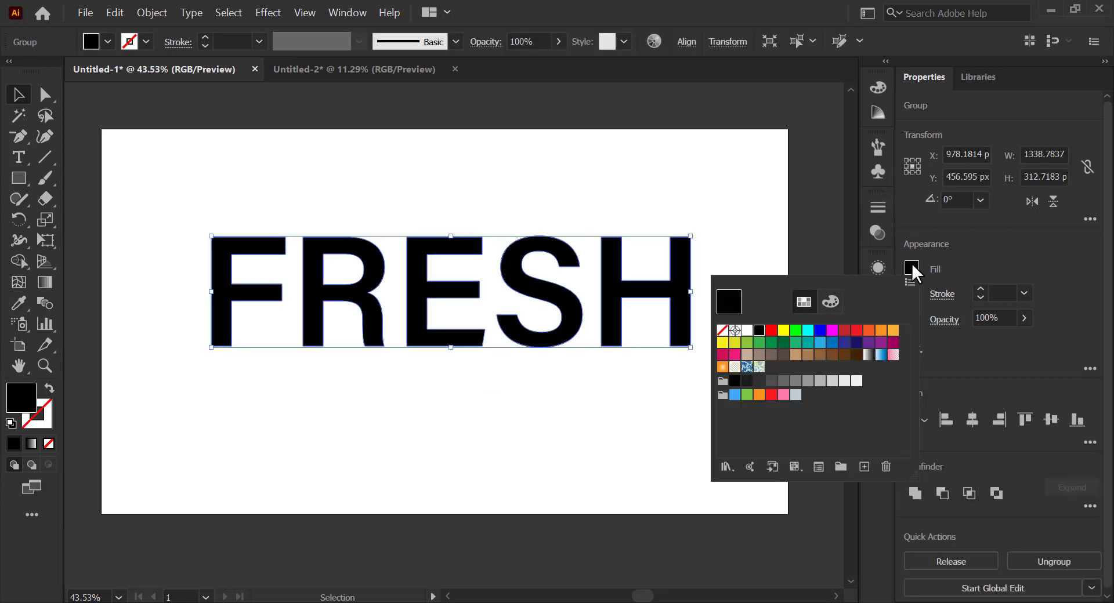
pyautogui.click(868, 355)
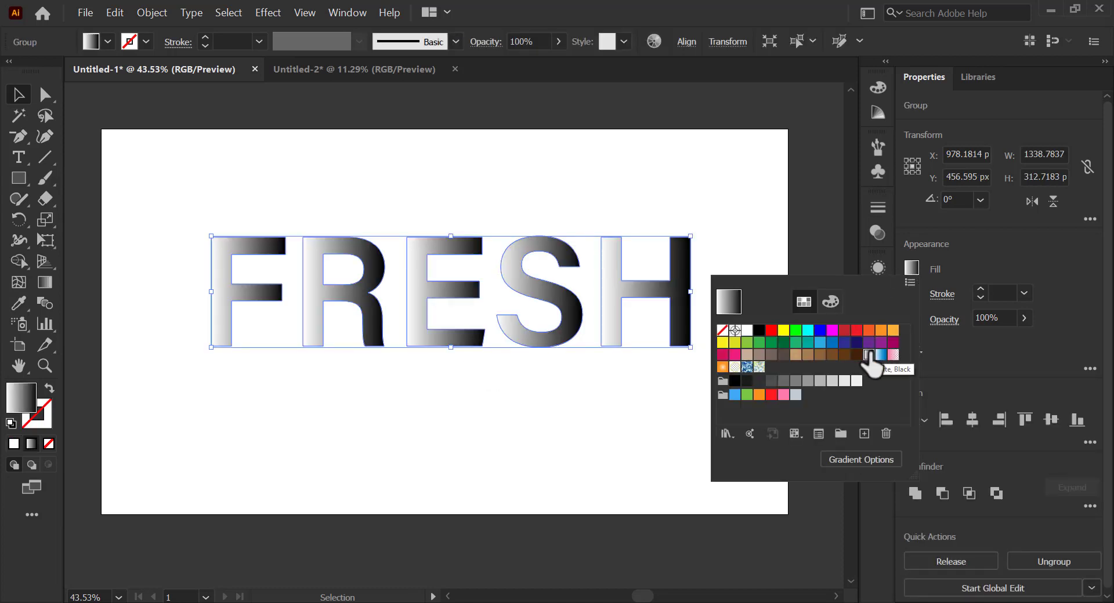
# - Combine the FRESH letter outlines into one compound path and fill it with the white-to-black gradient
pyautogui.click(152, 12)
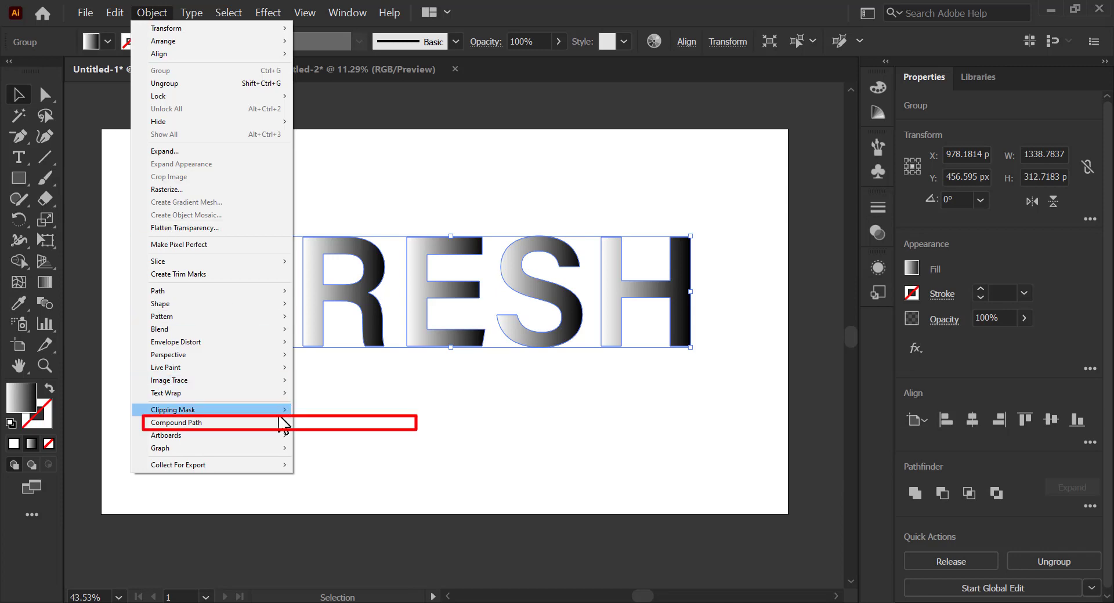
pyautogui.click(307, 422)
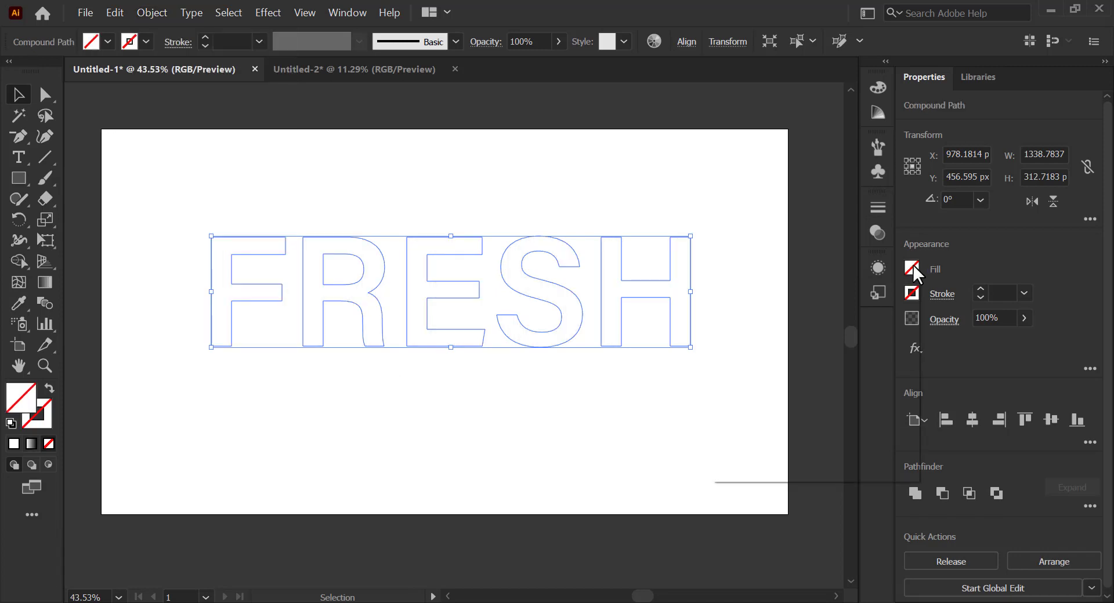
pyautogui.click(911, 267)
pyautogui.click(868, 355)
# - Bring up the gradient settings and the colour swatches below the FRESH lettering
pyautogui.click(355, 14)
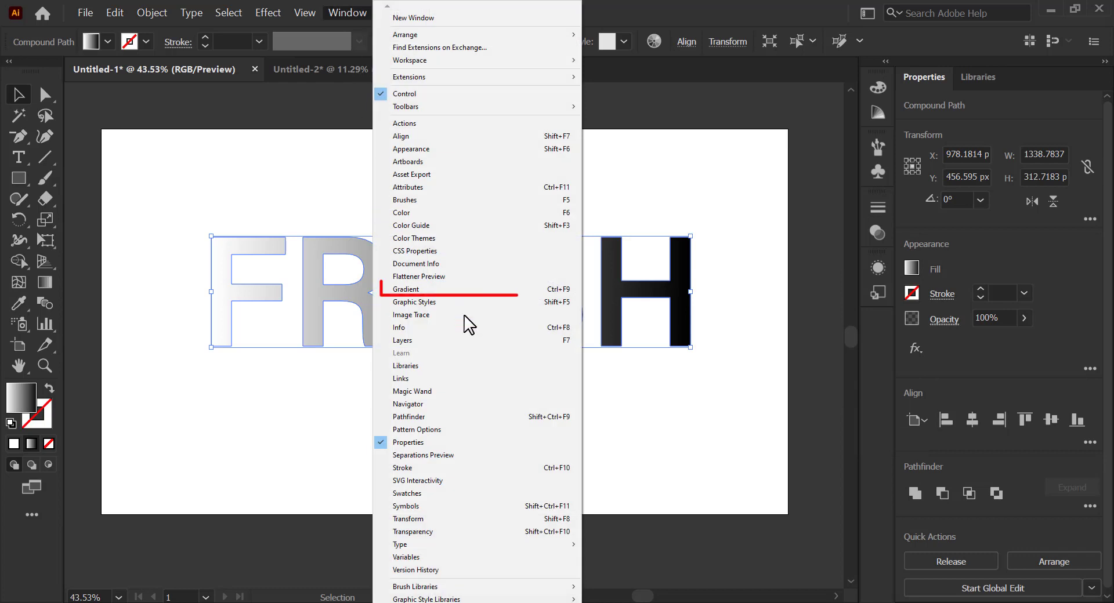
pyautogui.click(510, 294)
pyautogui.moveTo(572, 287); pyautogui.dragTo(290, 376)
pyautogui.click(347, 12)
pyautogui.click(442, 494)
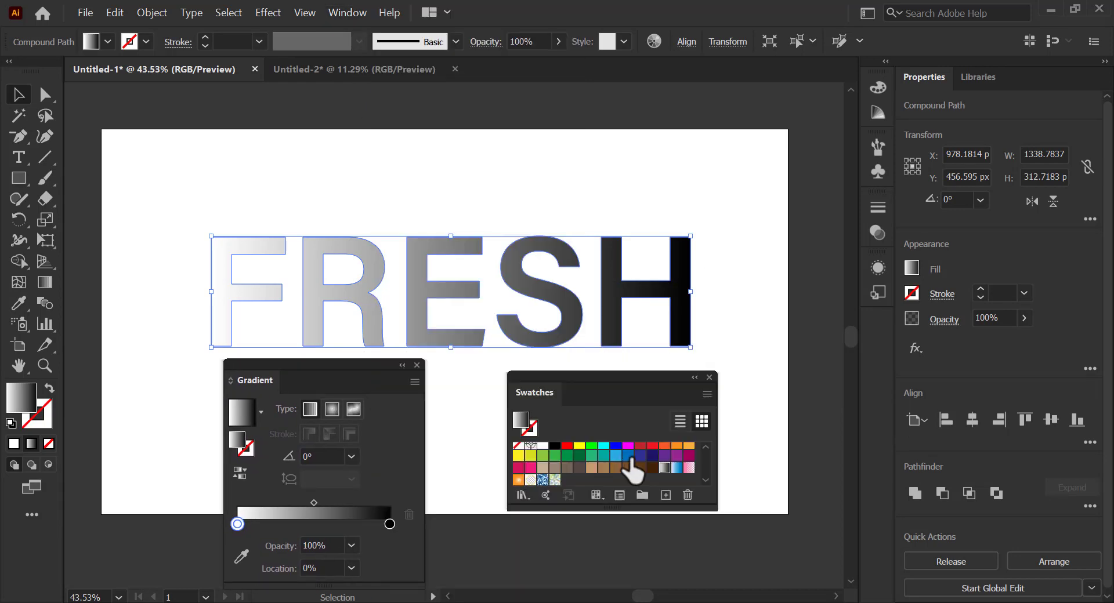
# - Set the lettering's gradient to run from RGB Cyan to medium blue (G=113 B=188) at a -90° angle
pyautogui.click(705, 446)
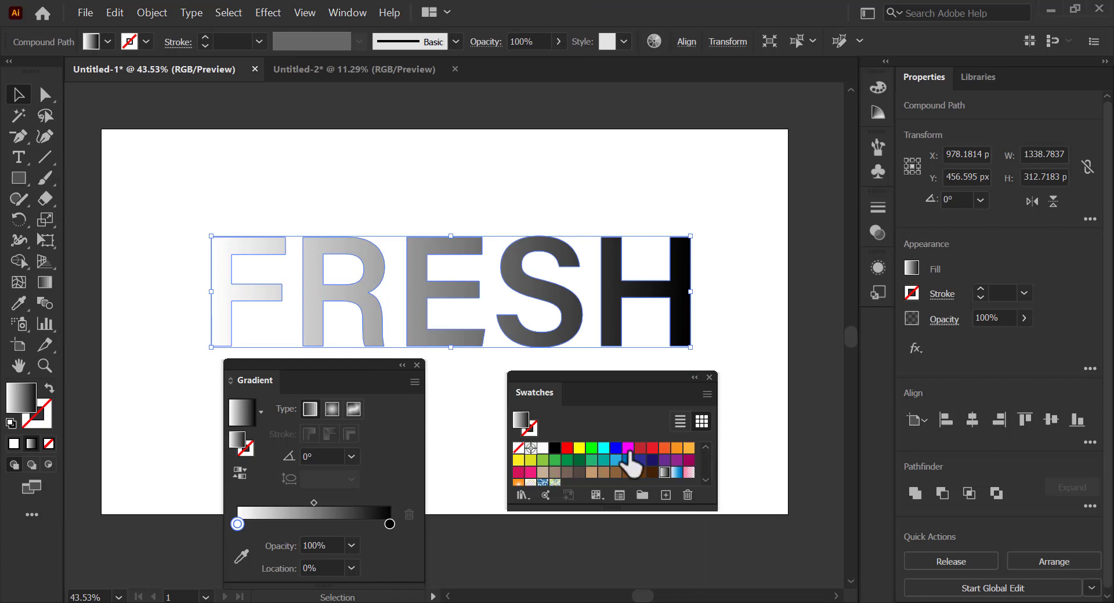
pyautogui.moveTo(603, 452); pyautogui.dragTo(390, 497)
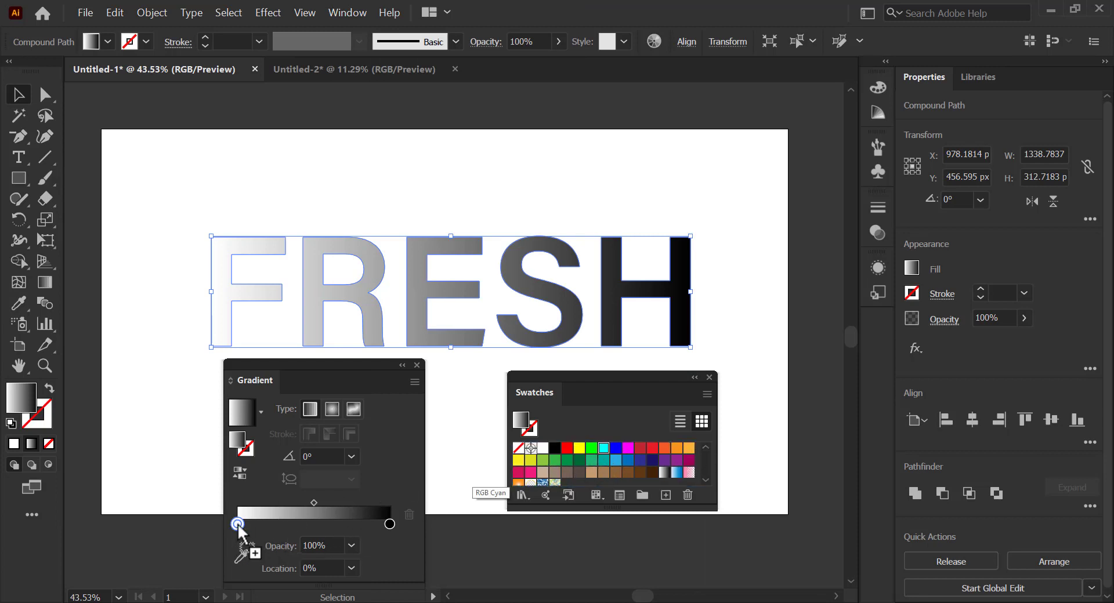
pyautogui.moveTo(238, 525); pyautogui.dragTo(237, 524)
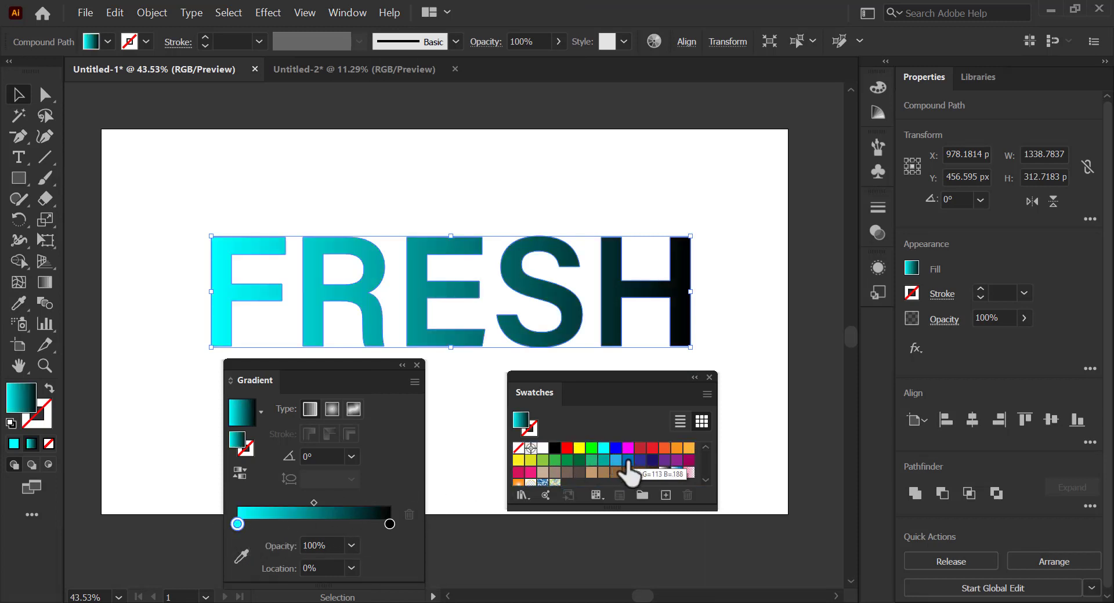
pyautogui.moveTo(627, 462); pyautogui.dragTo(389, 525)
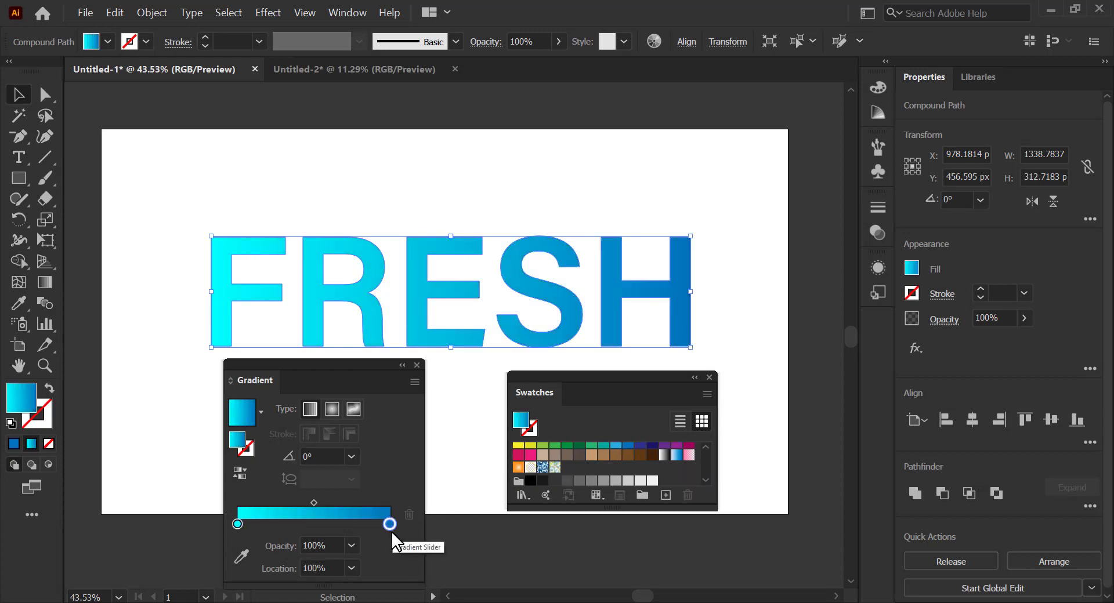
pyautogui.click(351, 457)
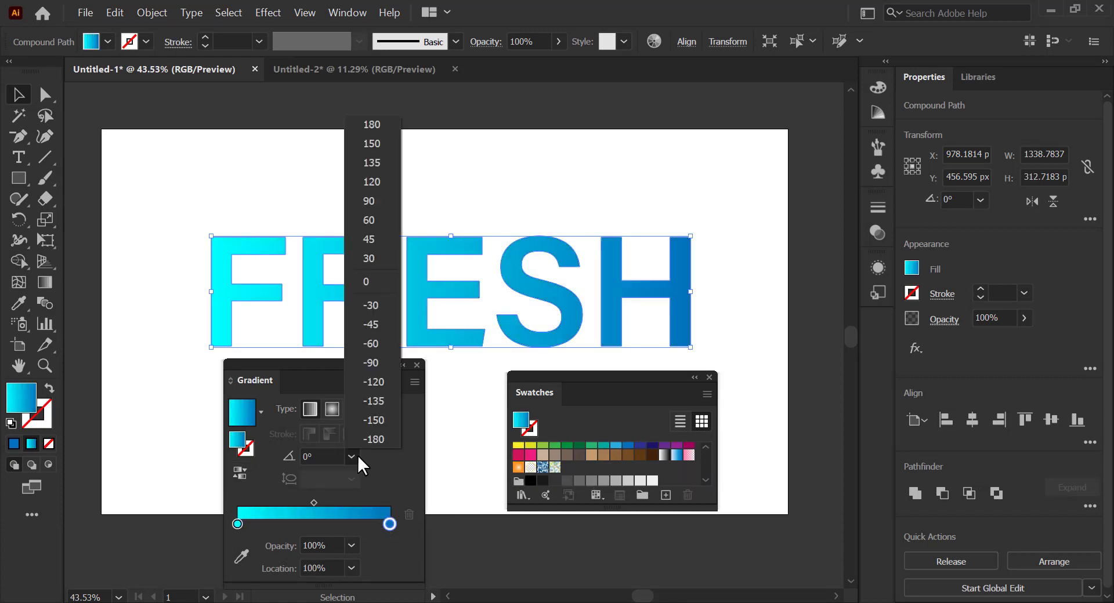
pyautogui.click(377, 359)
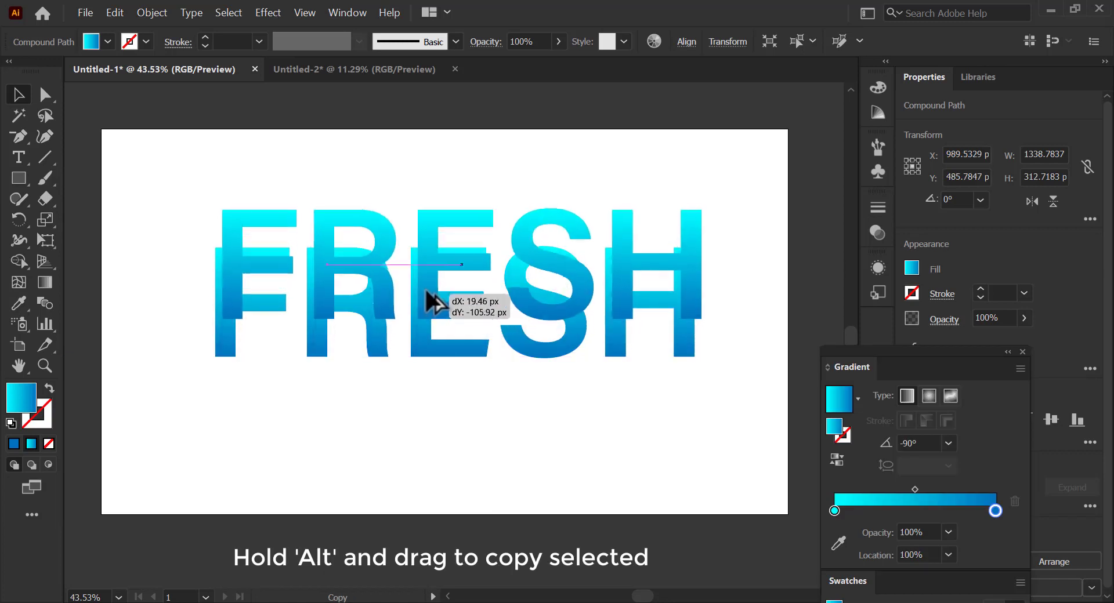
# - Duplicate the gradient FRESH lettering with an offset and fill the rear copy with solid dark blue
pyautogui.moveTo(424, 287); pyautogui.dragTo(432, 362)
pyautogui.click(430, 349)
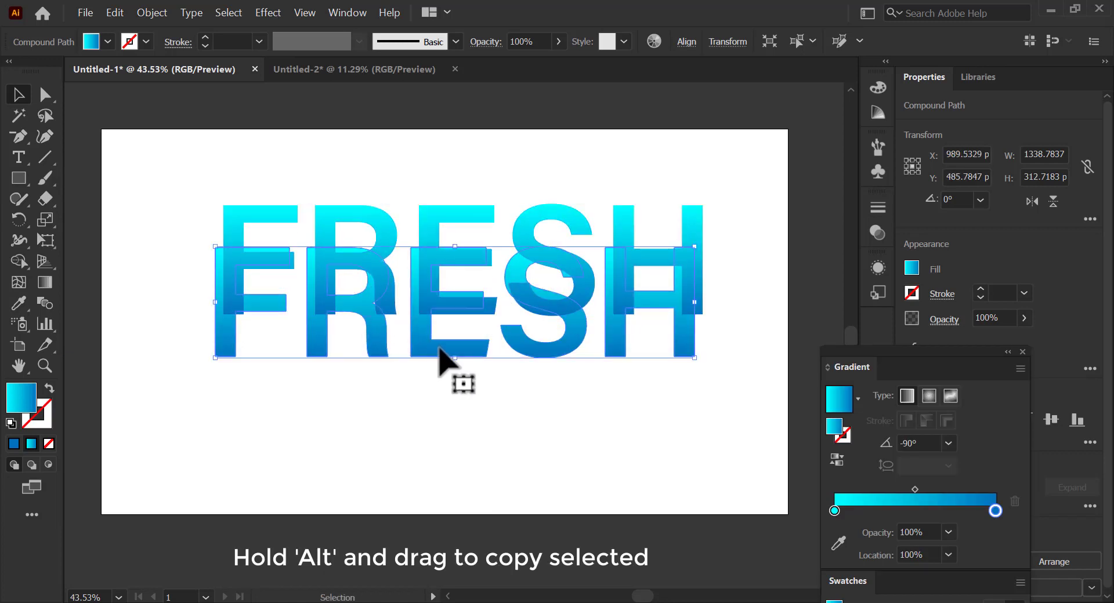
pyautogui.click(911, 268)
pyautogui.click(844, 343)
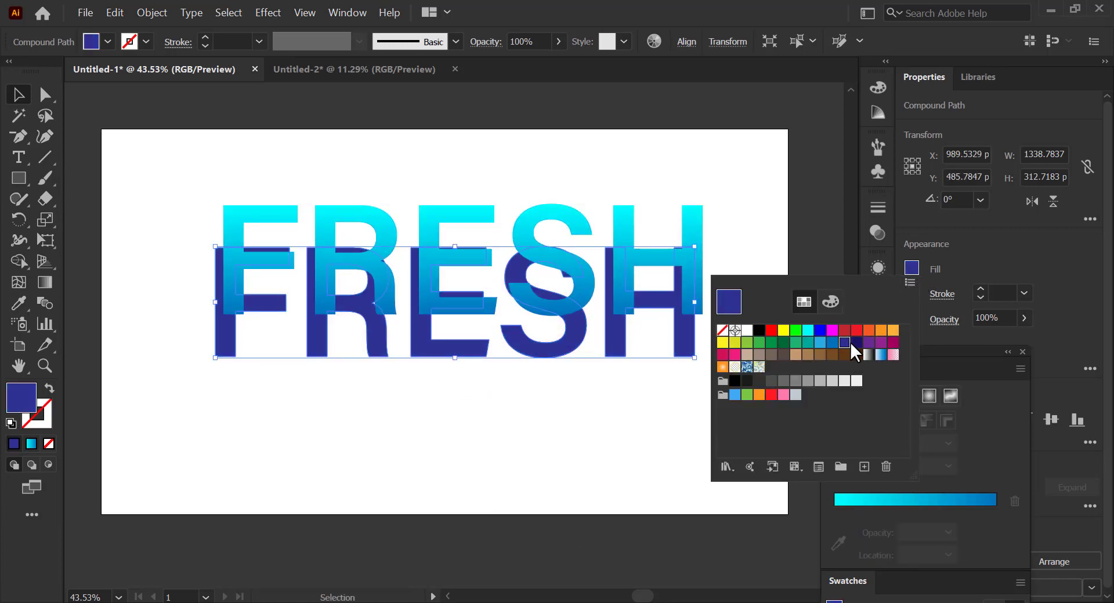
# - Add a darker navy stroke with a weight of 14 pt to the rear FRESH lettering
pyautogui.click(911, 293)
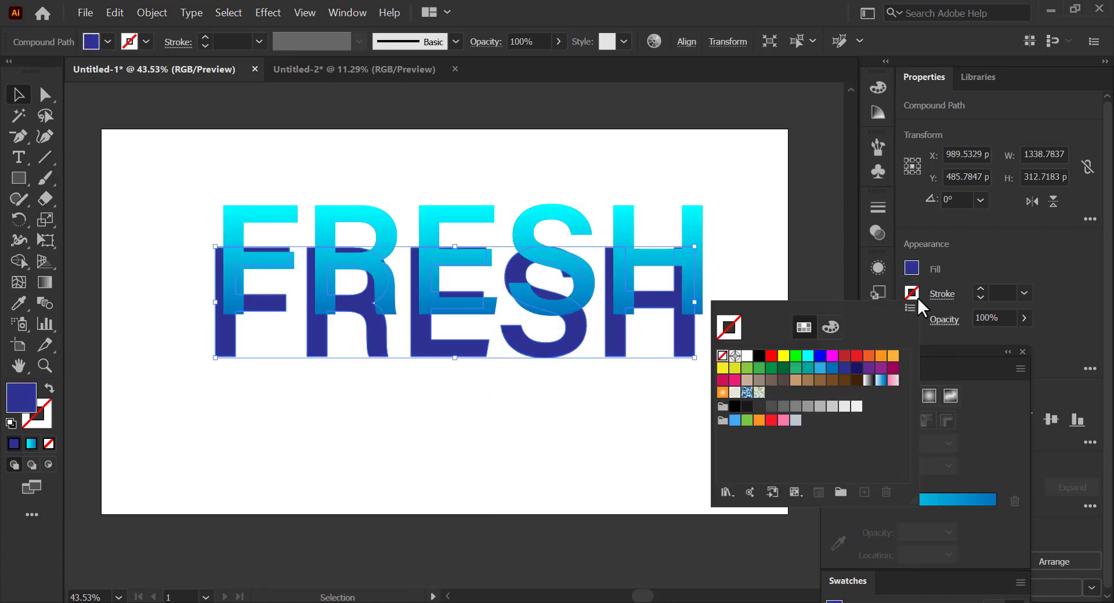
pyautogui.click(856, 368)
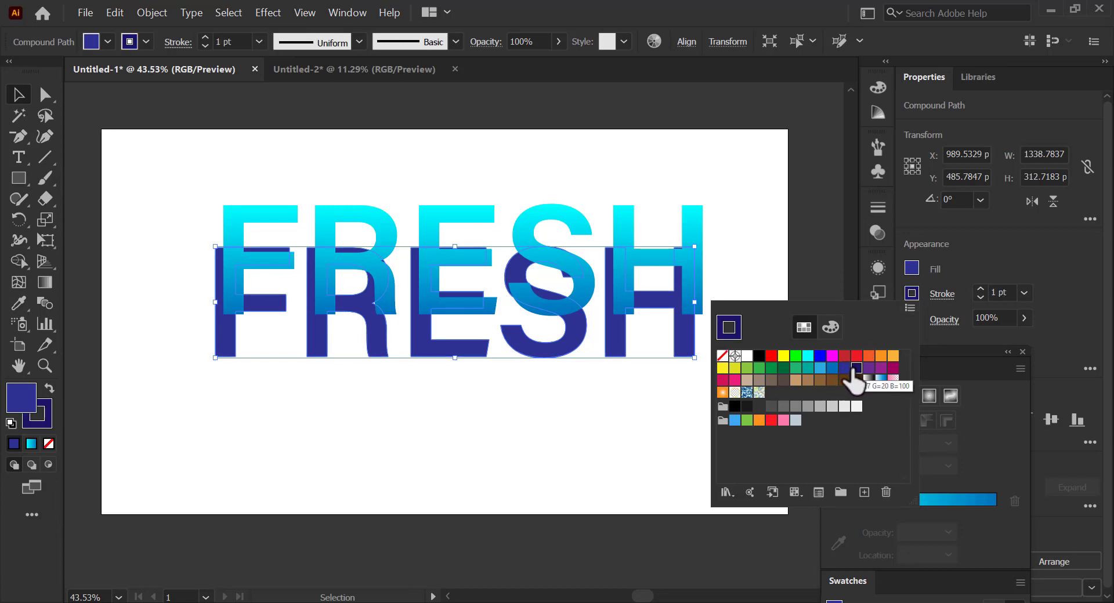
pyautogui.click(979, 288)
pyautogui.click(979, 288)
pyautogui.click(982, 288)
pyautogui.click(1024, 293)
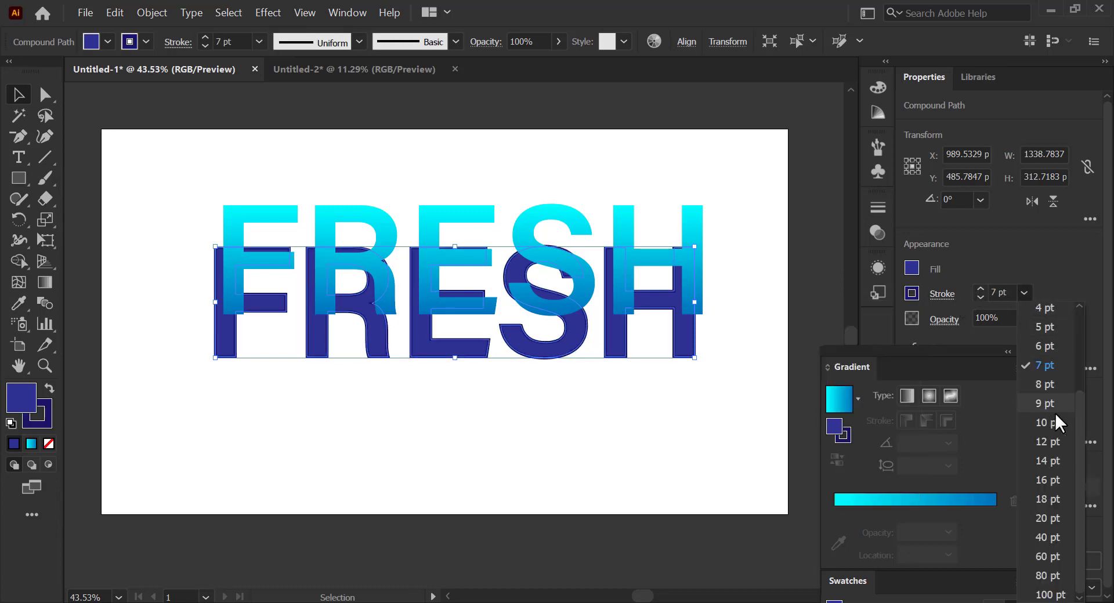
pyautogui.click(1047, 461)
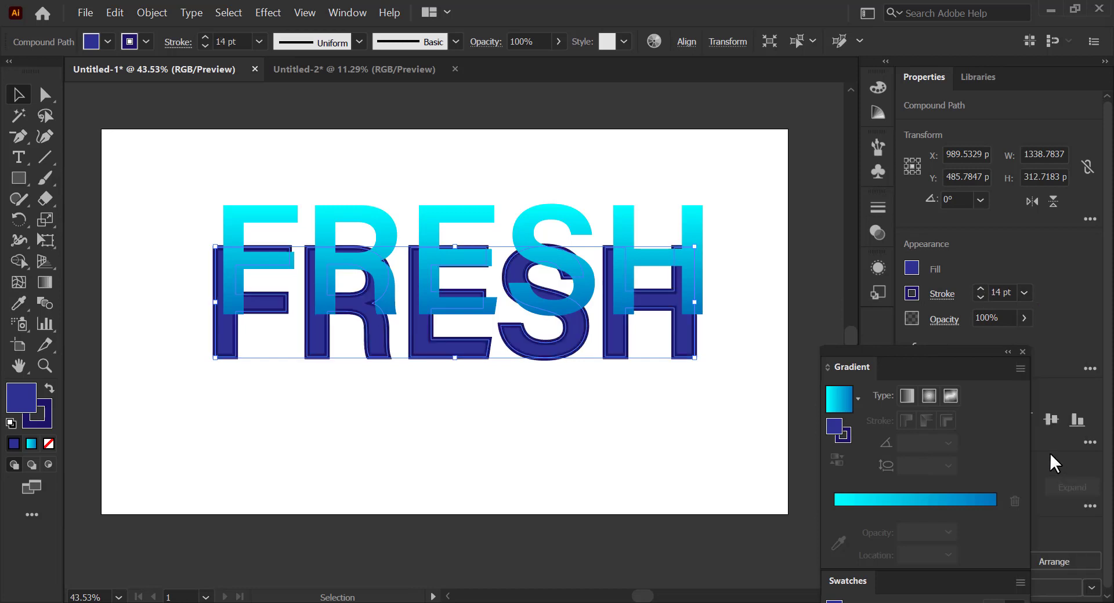
# - Recolour the rear lettering's stroke to match its dark blue fill and move the gradient lettering closer over it
pyautogui.click(911, 293)
pyautogui.click(844, 368)
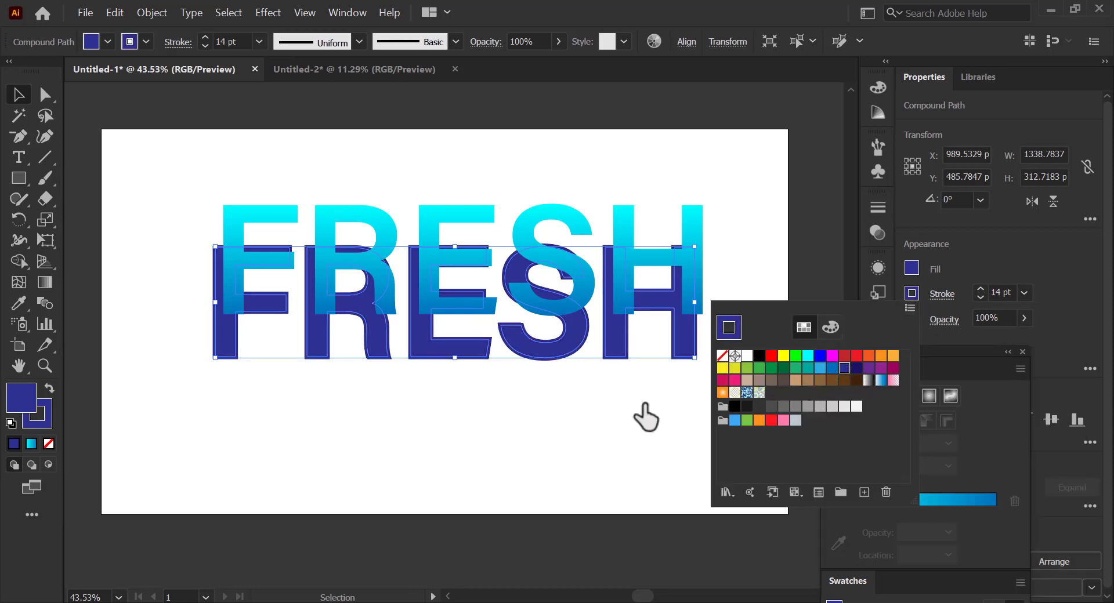
pyautogui.moveTo(579, 306); pyautogui.dragTo(566, 332)
# - Set the stroke weight of the dark blue rear lettering to 40 pt
pyautogui.press('z')
pyautogui.moveTo(506, 344); pyautogui.dragTo(614, 293)
pyautogui.press('v')
pyautogui.click(596, 363)
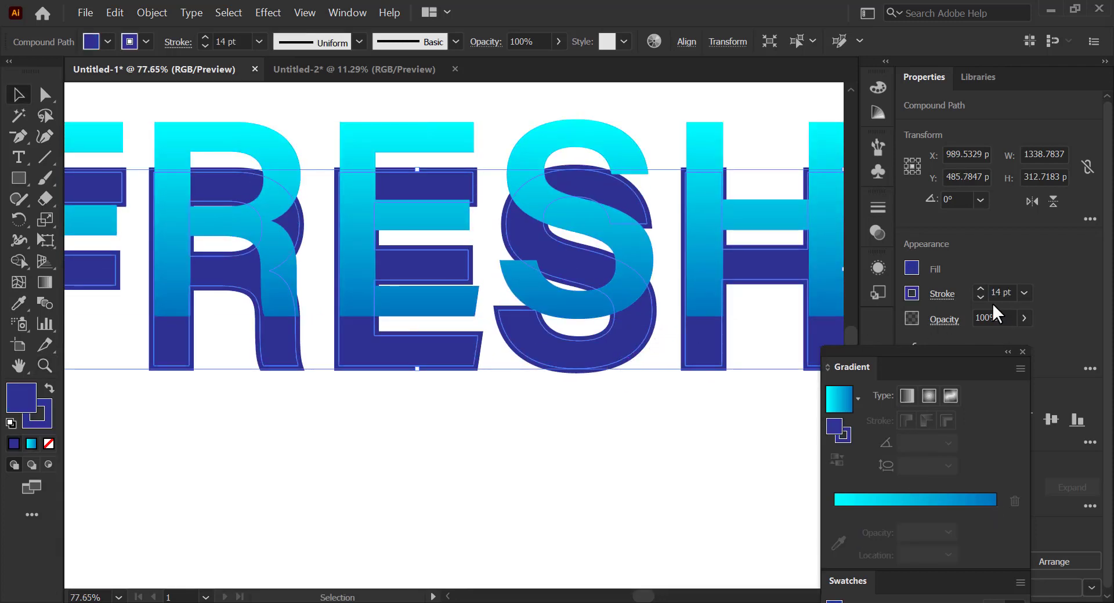
pyautogui.click(1023, 293)
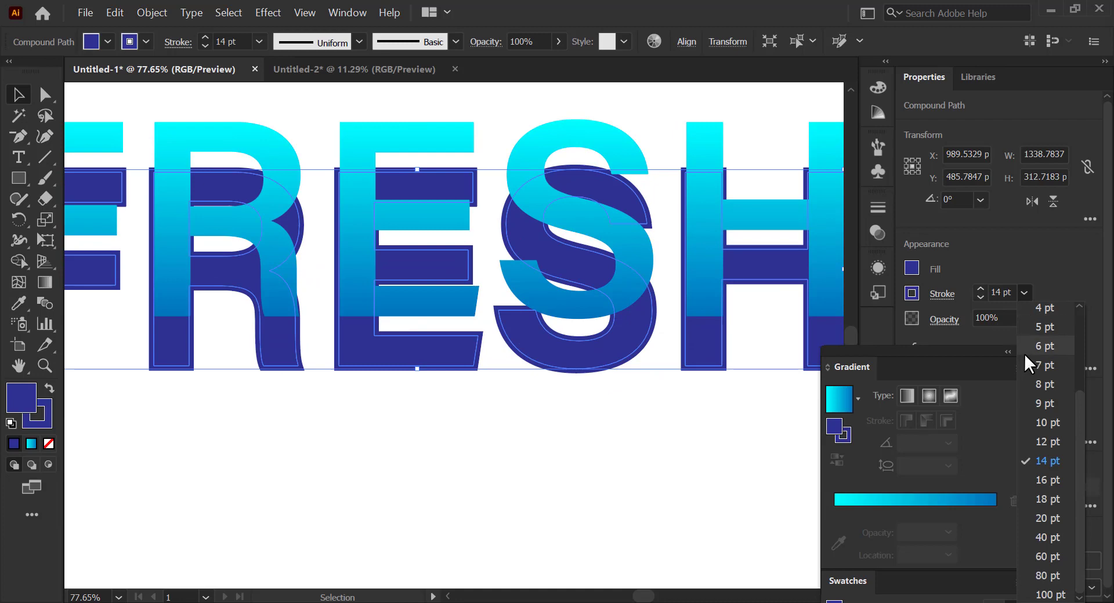
pyautogui.click(1046, 537)
pyautogui.click(796, 437)
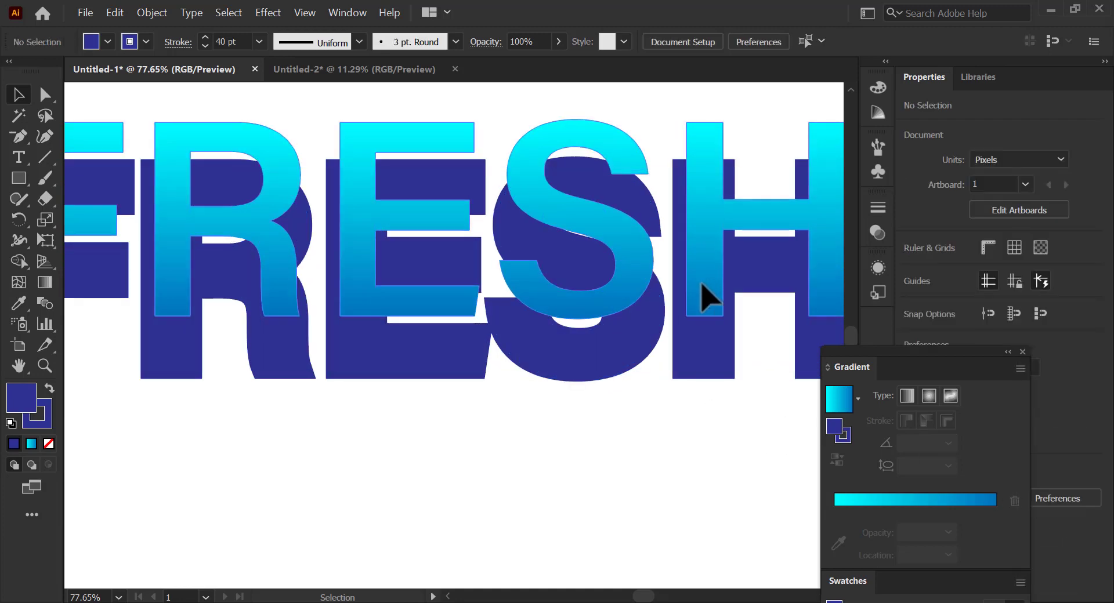
# - Move the gradient lettering lower over the dark blue copy and set the copy's stroke weight to 20 pt
pyautogui.moveTo(704, 292)
pyautogui.mouseDown()
pyautogui.moveTo(699, 365)
pyautogui.moveTo(709, 320)
pyautogui.mouseUp()
pyautogui.click(701, 390)
pyautogui.click(713, 364)
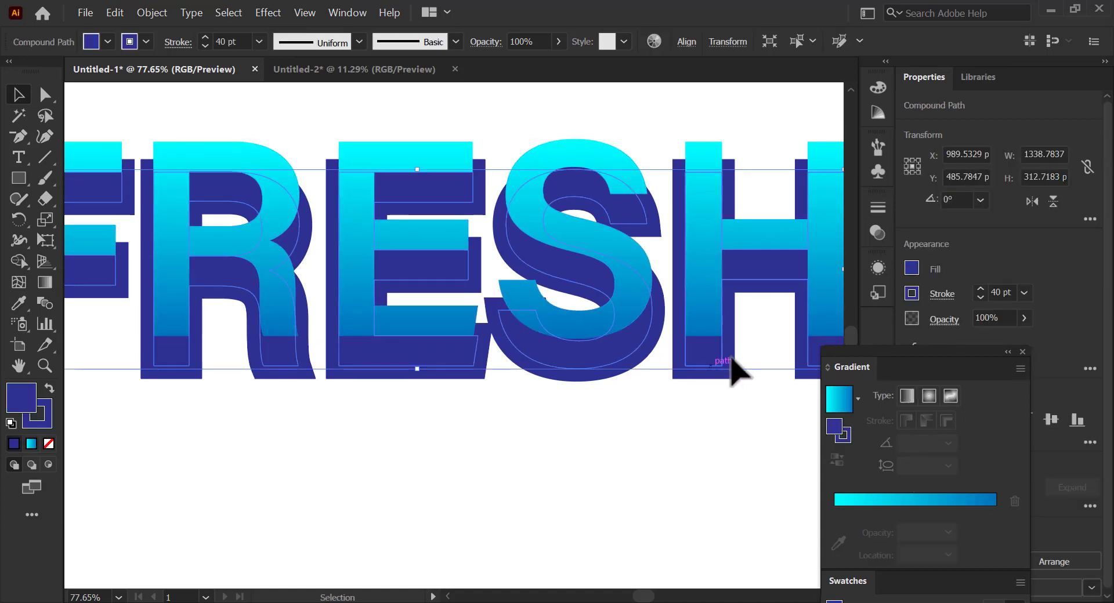
pyautogui.click(1023, 293)
pyautogui.click(1051, 517)
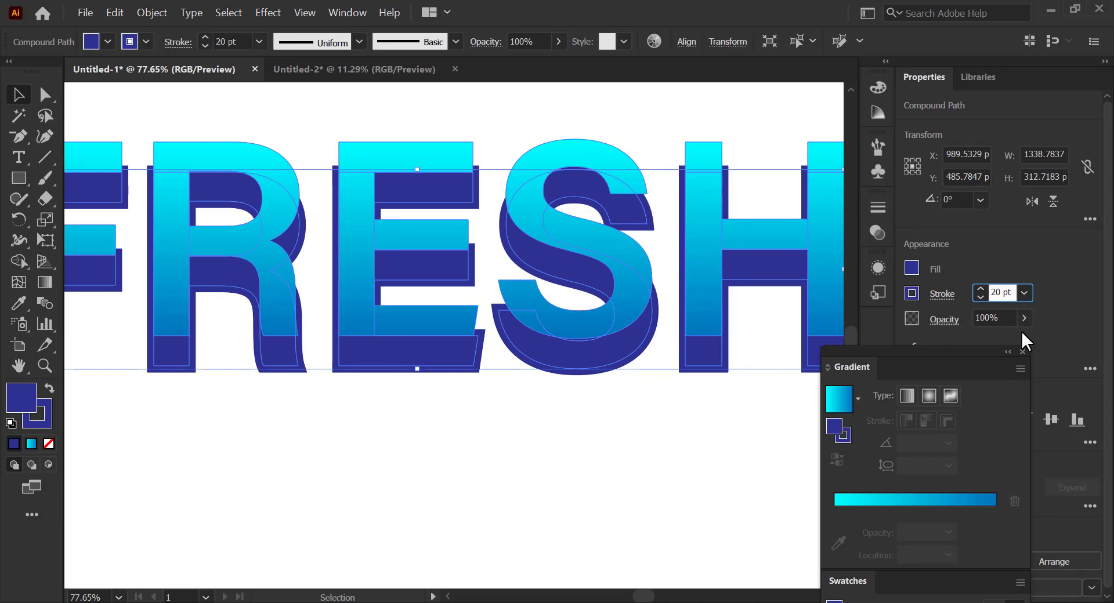
# - Try a stroke weight of 30 pt on the dark blue lettering
pyautogui.press('BackSpace')
pyautogui.write('30')
pyautogui.press('Return')
# - Align the gradient lettering directly over the dark blue copy, and shift it back up to separate the two
pyautogui.click(671, 418)
pyautogui.moveTo(708, 294); pyautogui.dragTo(709, 324)
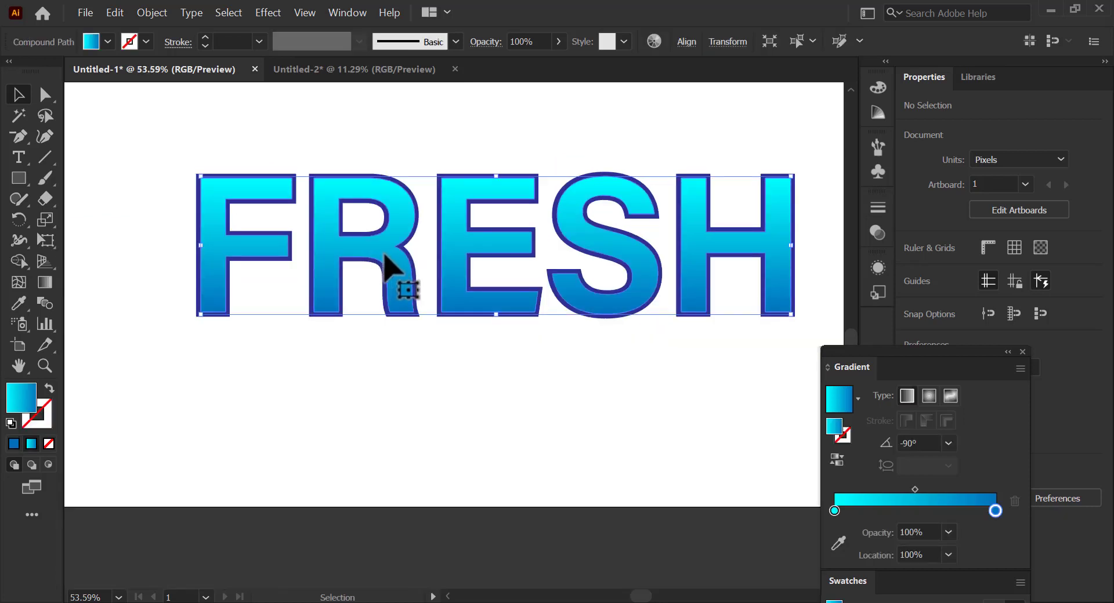
pyautogui.moveTo(371, 246); pyautogui.dragTo(368, 204)
# - Slightly round all corners of the gradient FRESH lettering
pyautogui.click(45, 95)
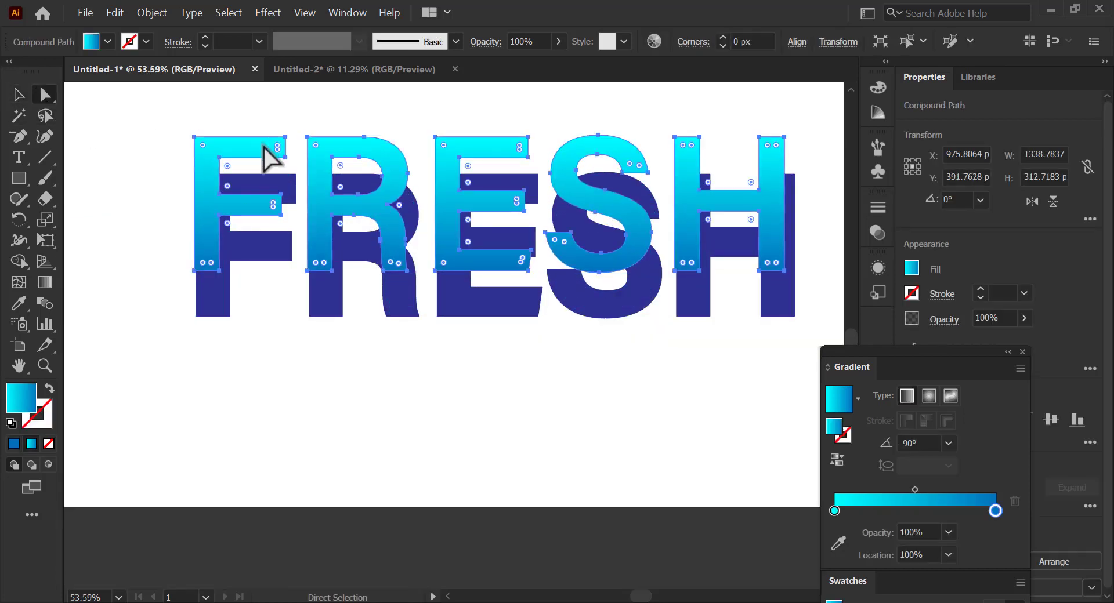
pyautogui.moveTo(277, 149); pyautogui.dragTo(285, 149)
pyautogui.click(19, 95)
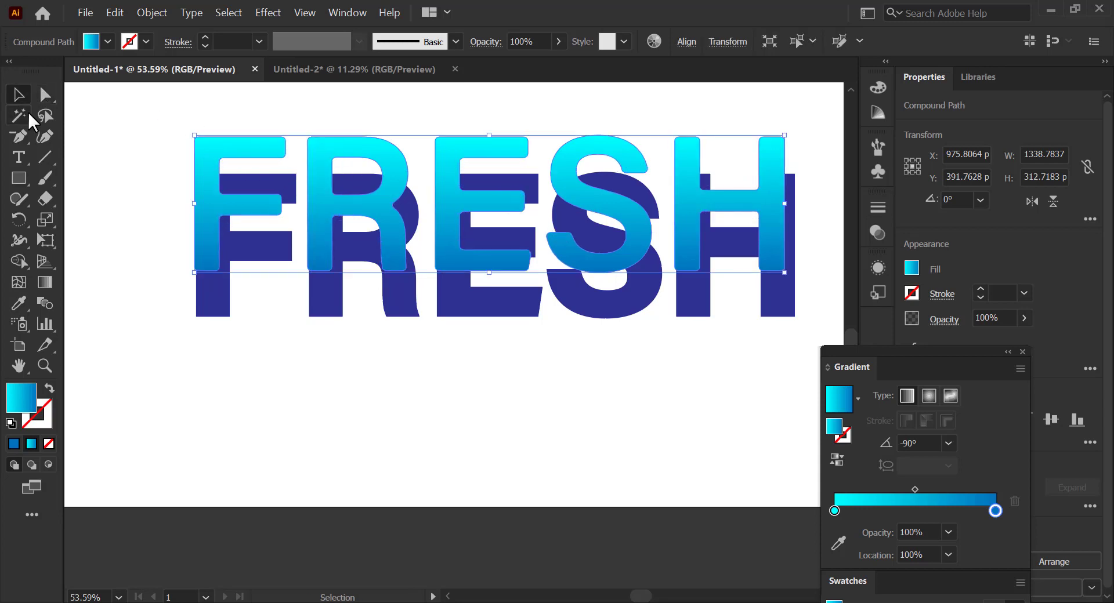
pyautogui.click(124, 191)
# - Round all corners of the dark blue FRESH lettering more strongly
pyautogui.click(216, 252)
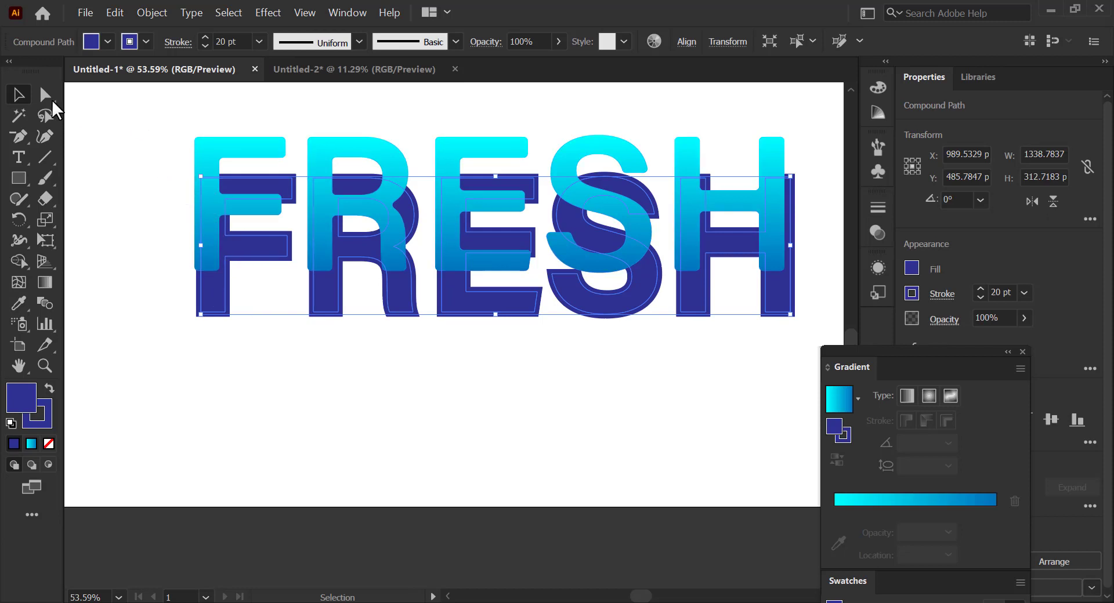
pyautogui.click(47, 96)
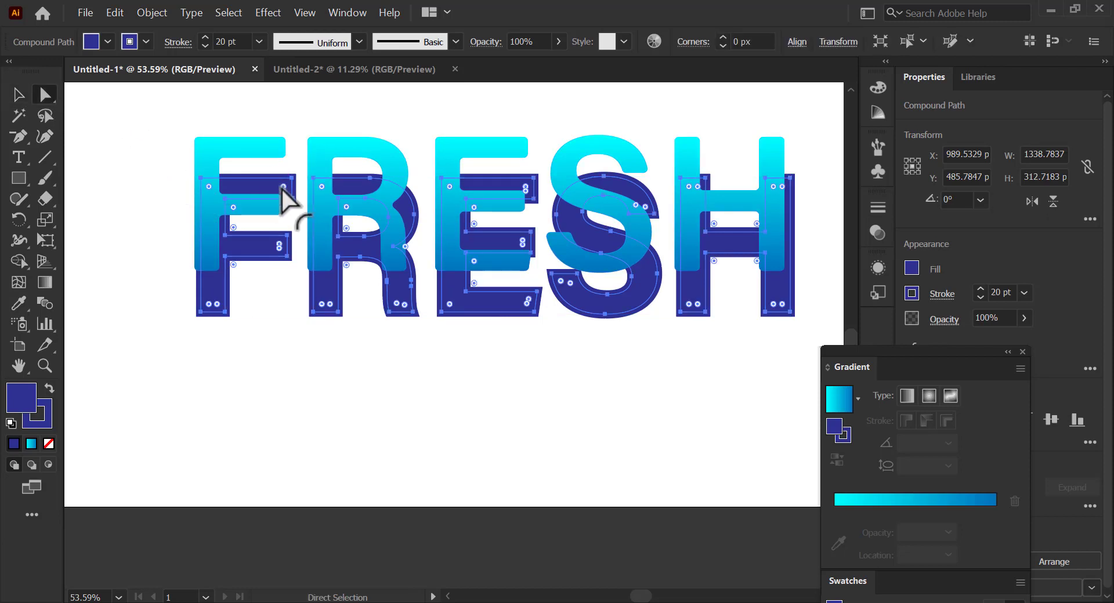
pyautogui.moveTo(282, 187); pyautogui.dragTo(296, 187)
pyautogui.click(16, 95)
pyautogui.click(259, 266)
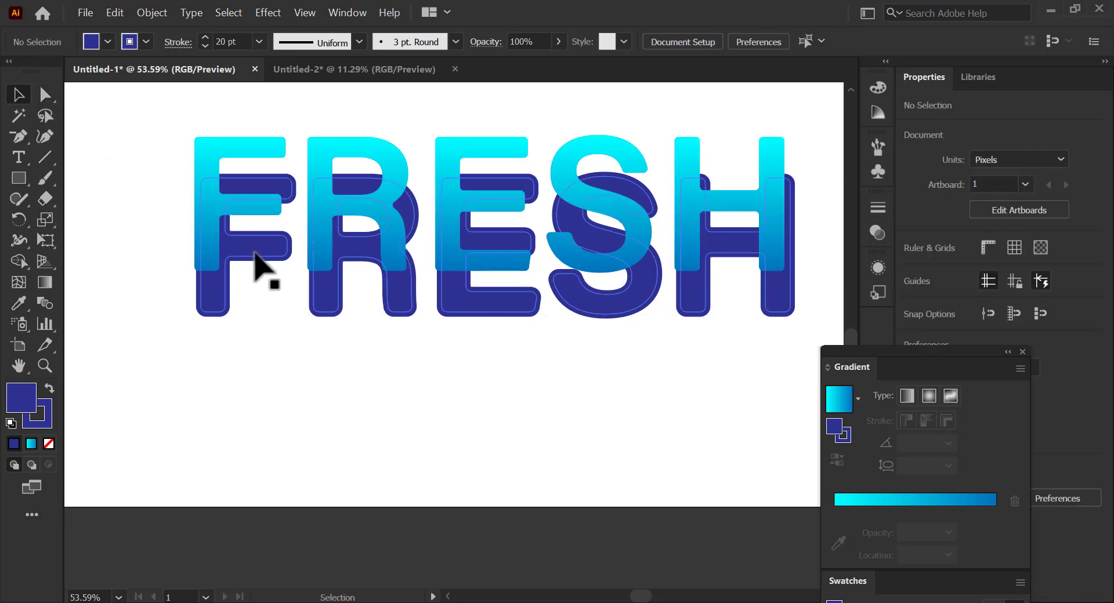
# - Move the dark blue lettering up behind the gradient lettering and place a duplicate below it, narrowed to about 1278 px wide
pyautogui.moveTo(251, 241); pyautogui.dragTo(250, 217)
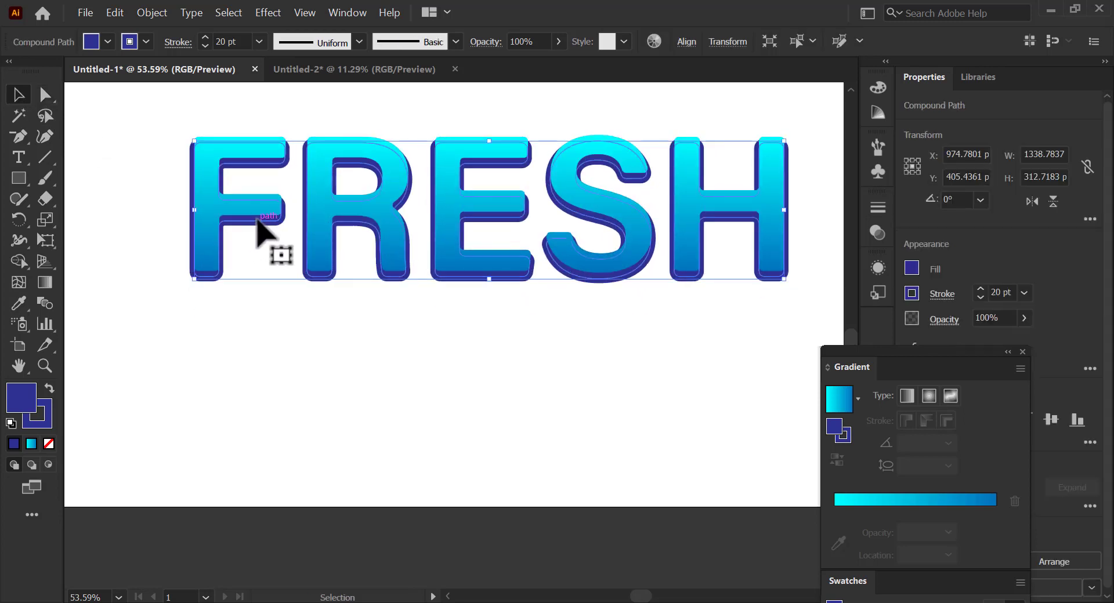
pyautogui.moveTo(207, 288); pyautogui.dragTo(204, 435)
pyautogui.moveTo(182, 381); pyautogui.dragTo(212, 383)
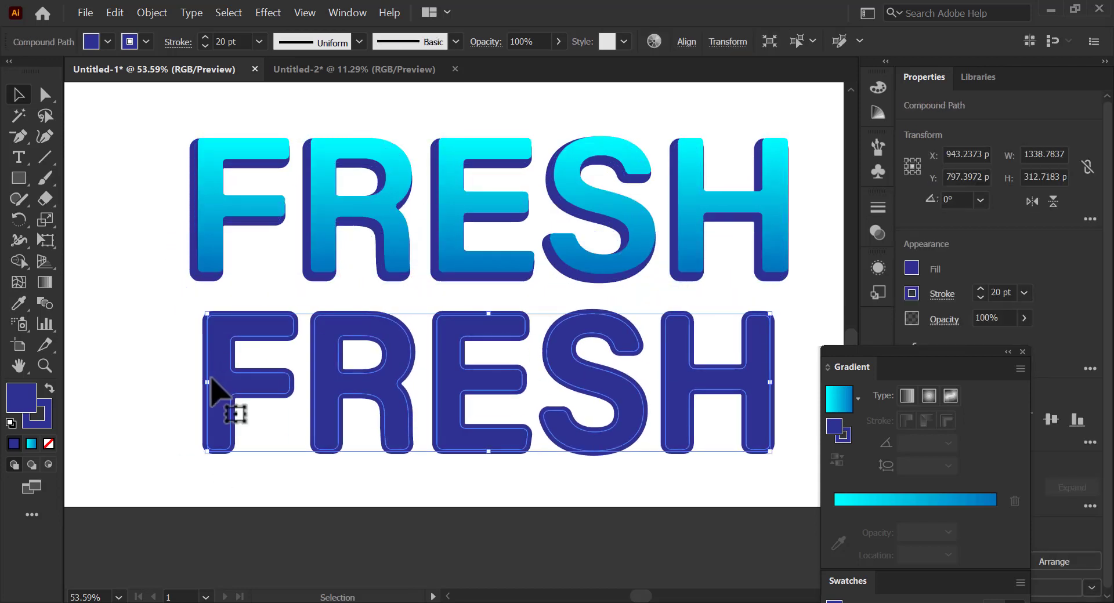
# - Recolour the lower FRESH copy with a light grey fill and a light grey stroke
pyautogui.click(911, 269)
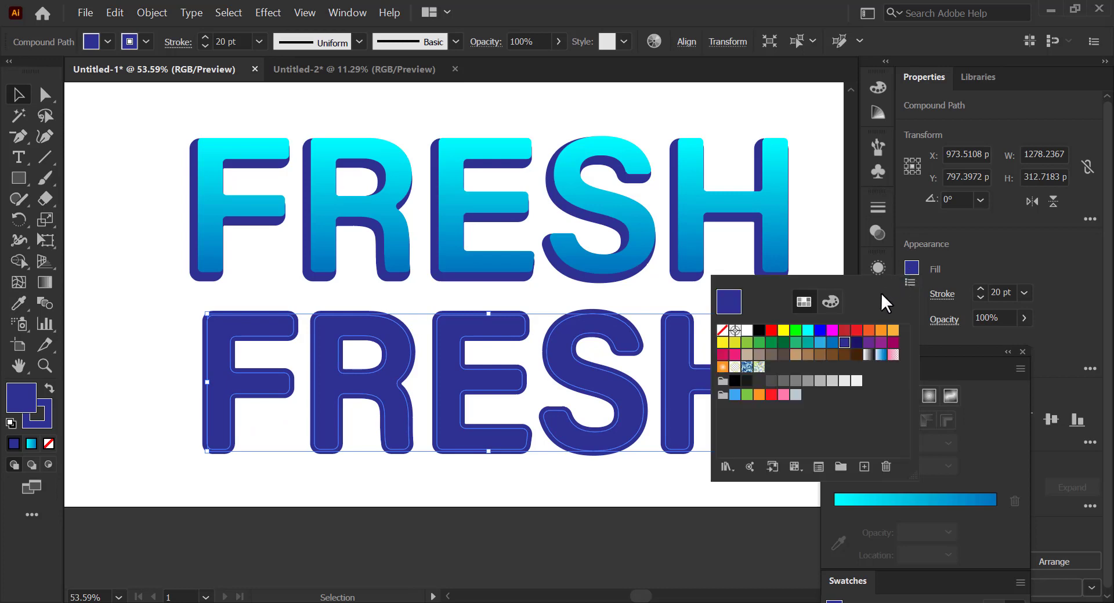
pyautogui.click(834, 381)
pyautogui.click(910, 294)
pyautogui.click(911, 294)
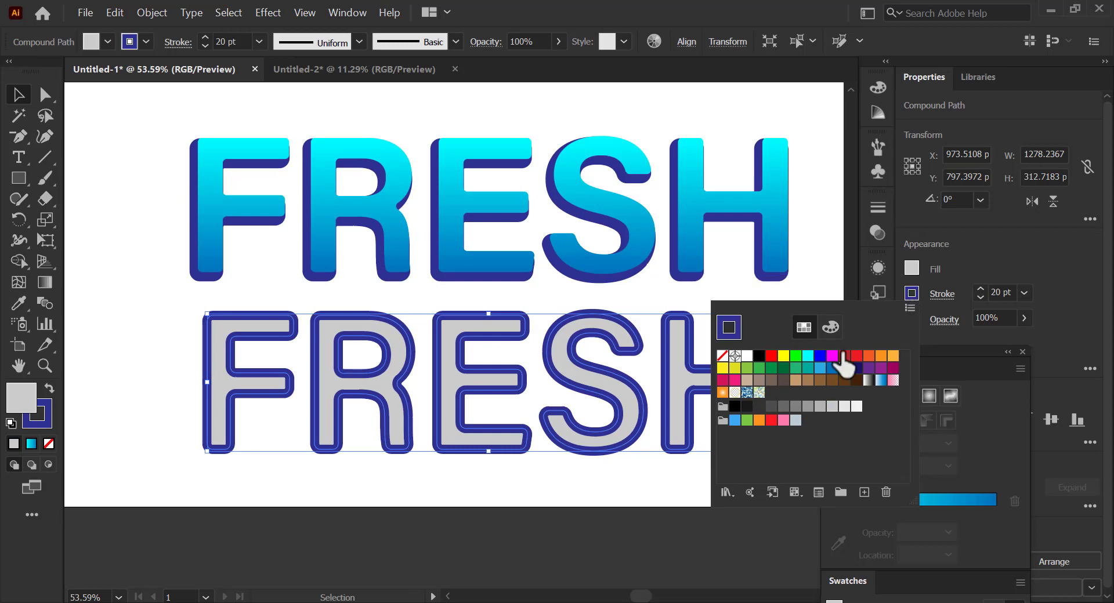
pyautogui.click(832, 407)
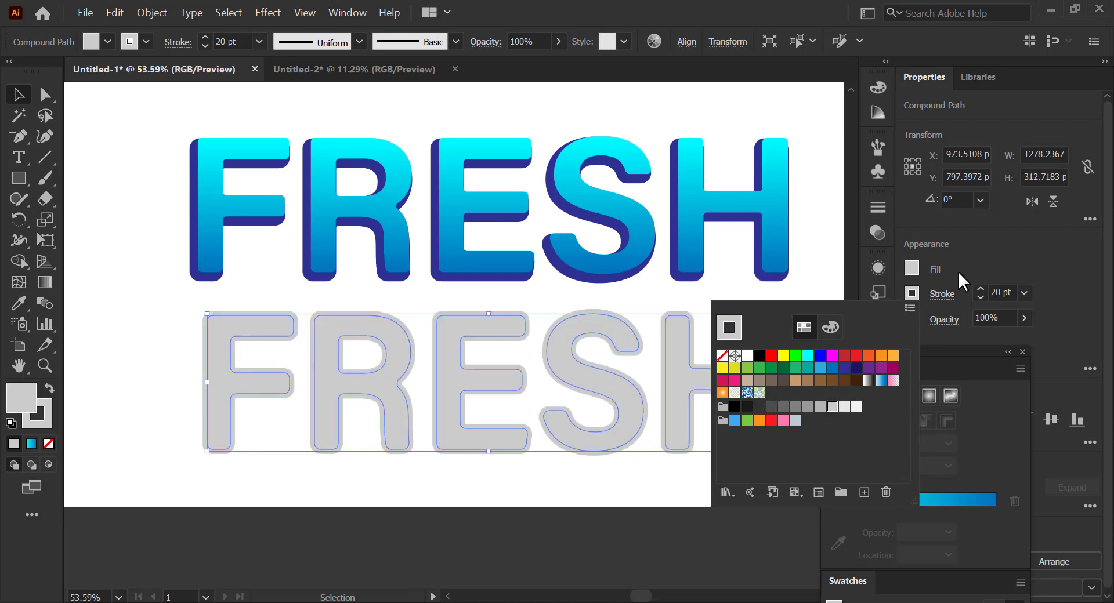
# - Duplicate the light grey lettering slightly up and to the right, and give the copy a white fill and white stroke
pyautogui.moveTo(623, 398); pyautogui.dragTo(662, 386)
pyautogui.click(910, 269)
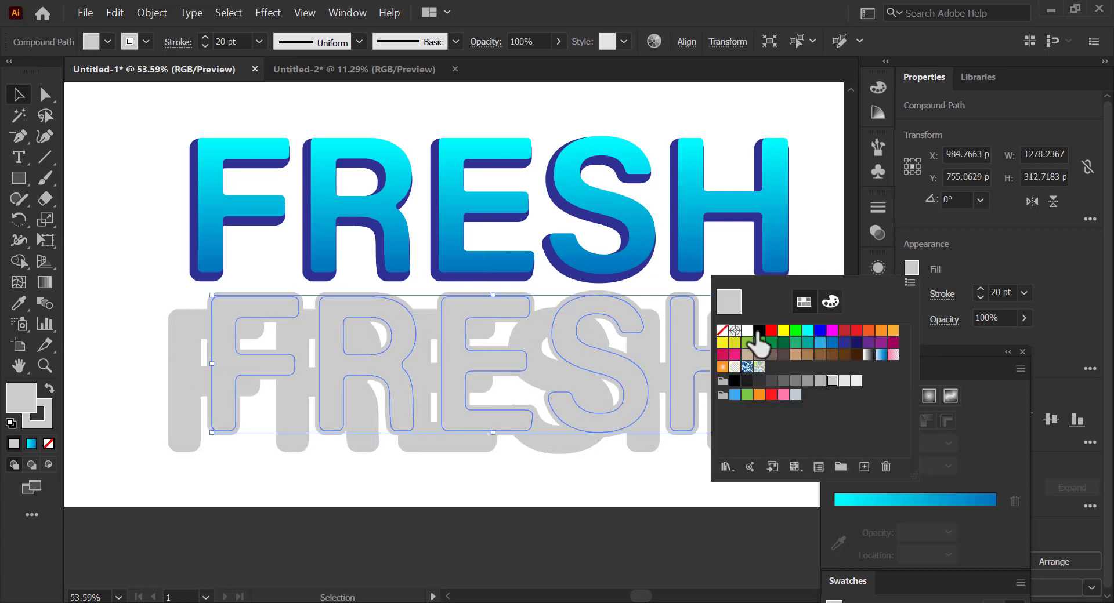
pyautogui.click(746, 330)
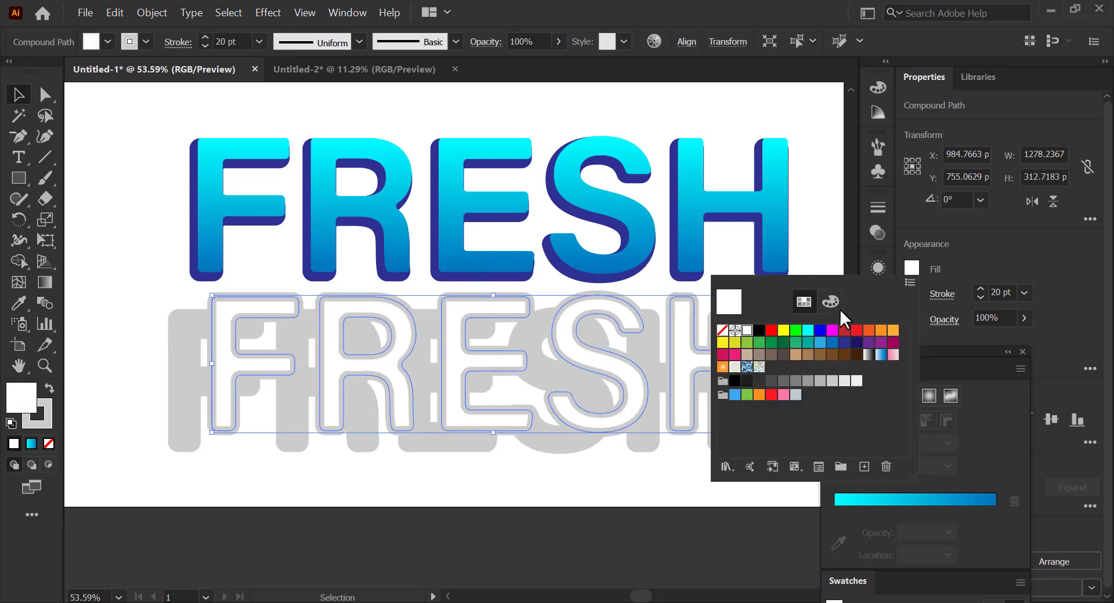
pyautogui.click(939, 295)
pyautogui.click(909, 297)
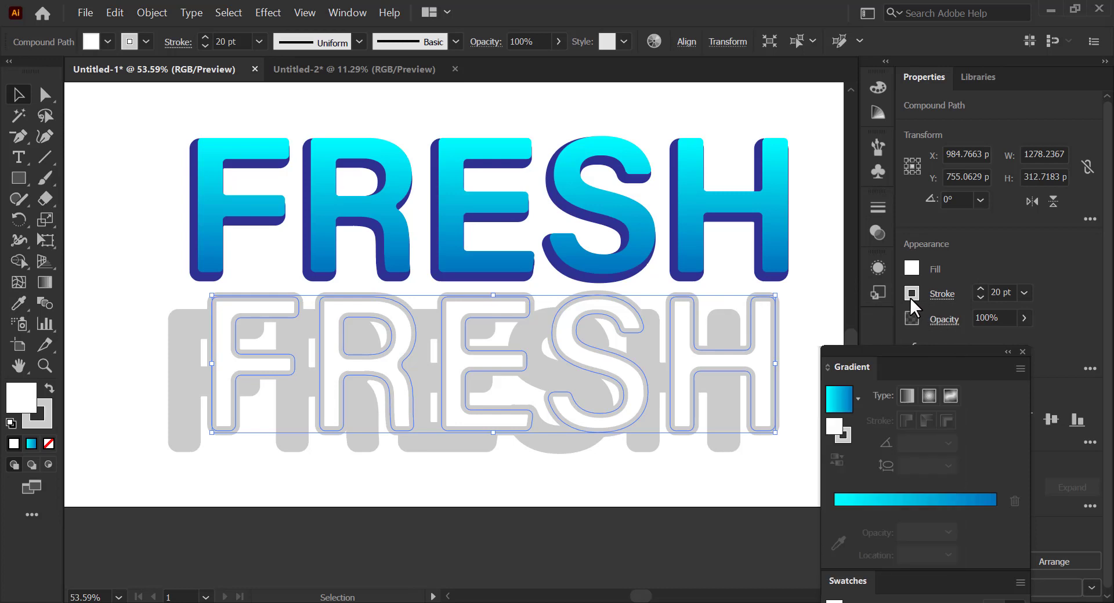
pyautogui.click(907, 298)
pyautogui.click(746, 355)
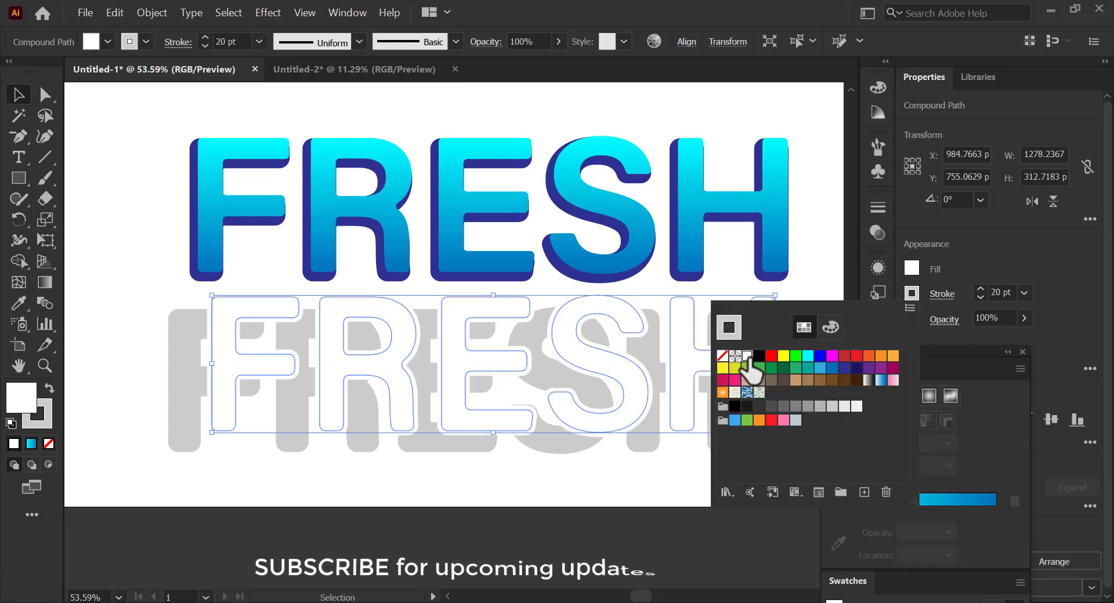
pyautogui.click(799, 289)
# - Draw a 1920 × 1080 px rectangle covering the artboard, with the cyan-to-blue gradient fill and no stroke
pyautogui.click(22, 178)
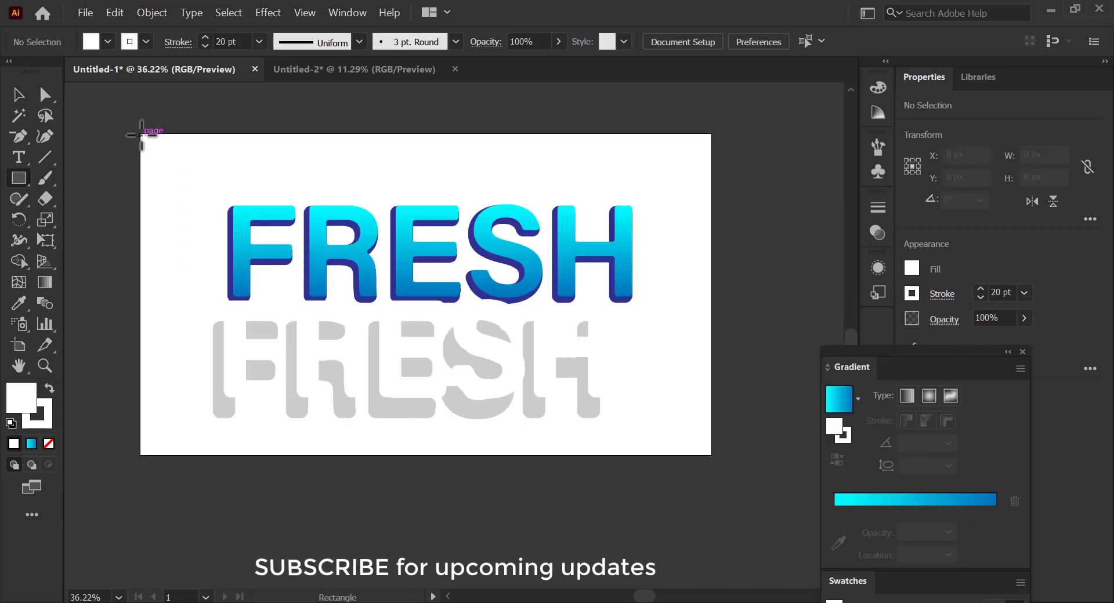
pyautogui.moveTo(141, 134); pyautogui.dragTo(712, 456)
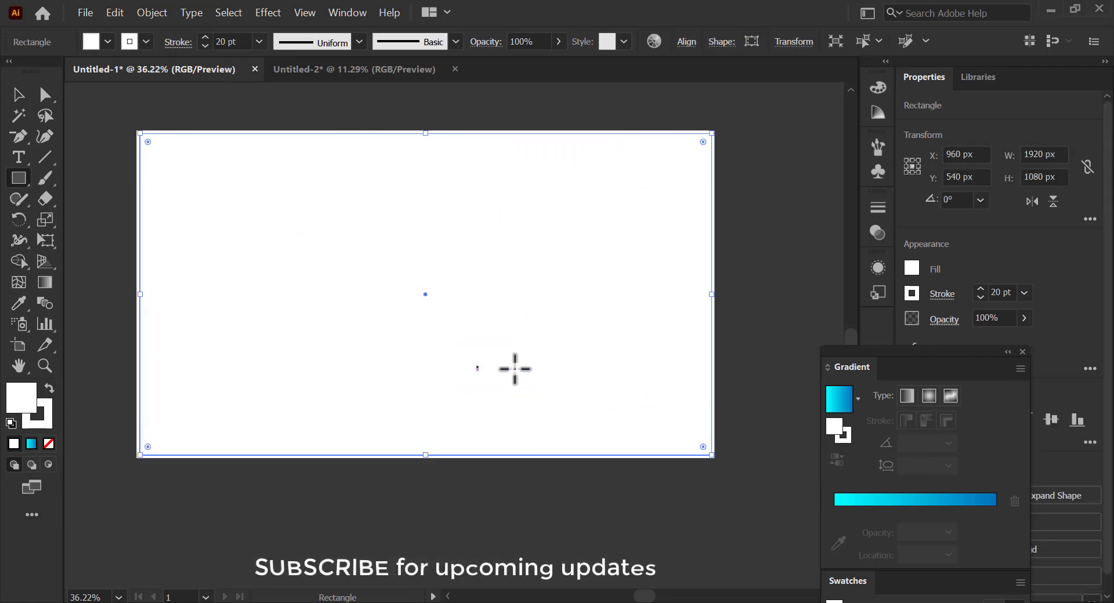
pyautogui.click(909, 500)
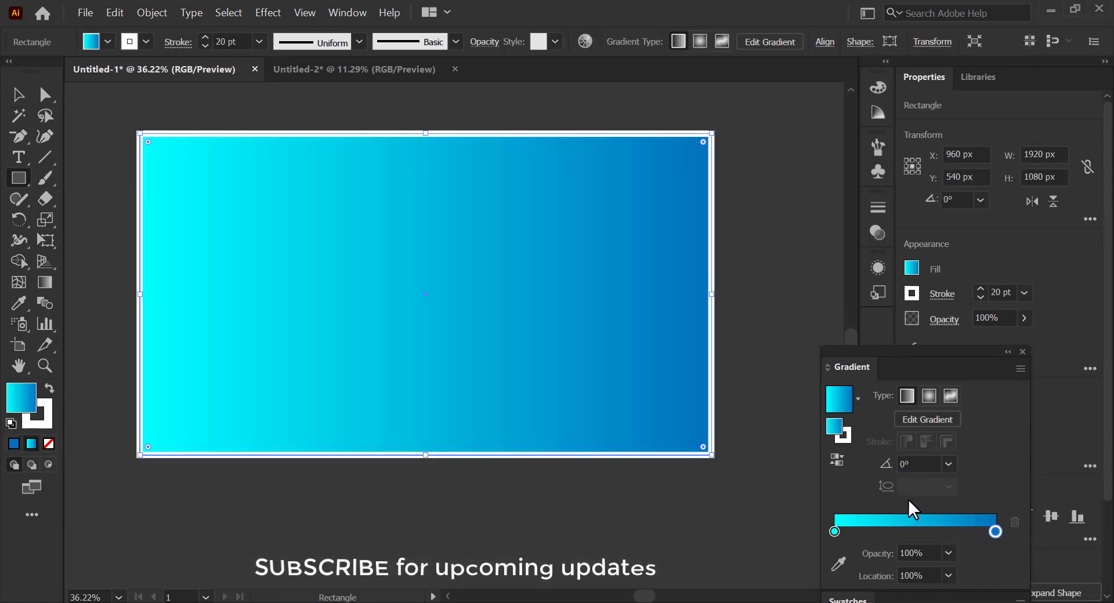
pyautogui.click(912, 294)
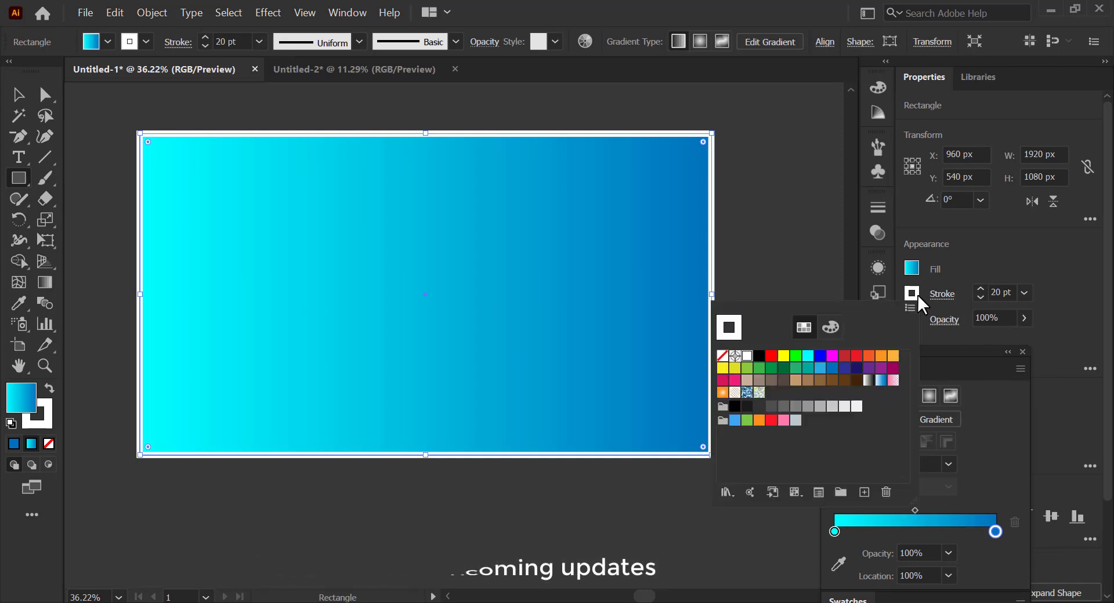
pyautogui.click(722, 356)
pyautogui.click(752, 257)
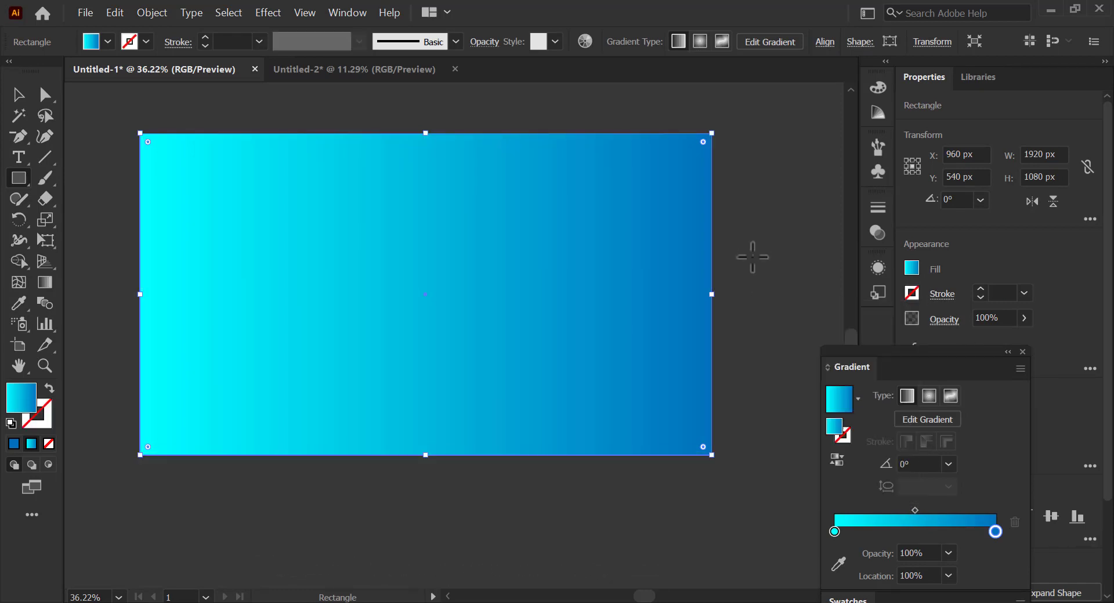
# - Send the gradient rectangle to the back and lock it as the background
pyautogui.click(19, 95)
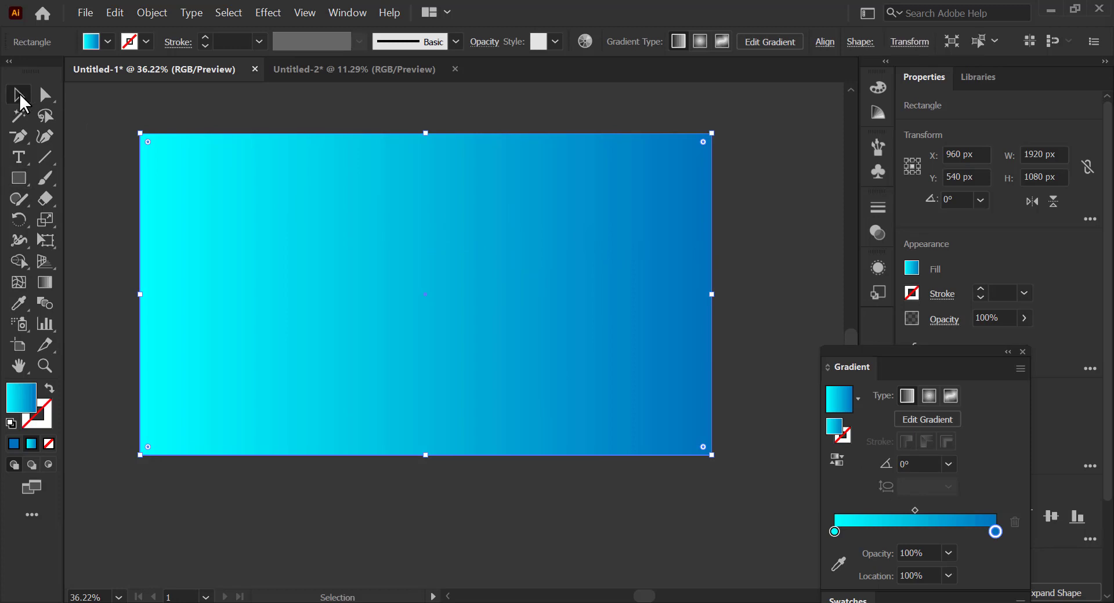
pyautogui.click(152, 13)
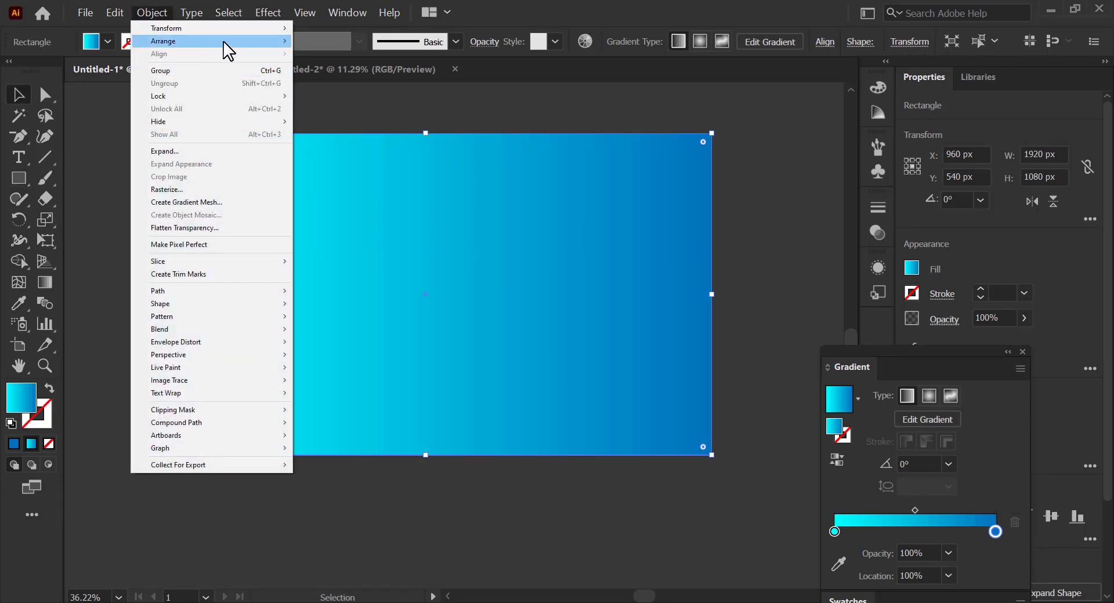
pyautogui.moveTo(227, 42)
pyautogui.click(346, 83)
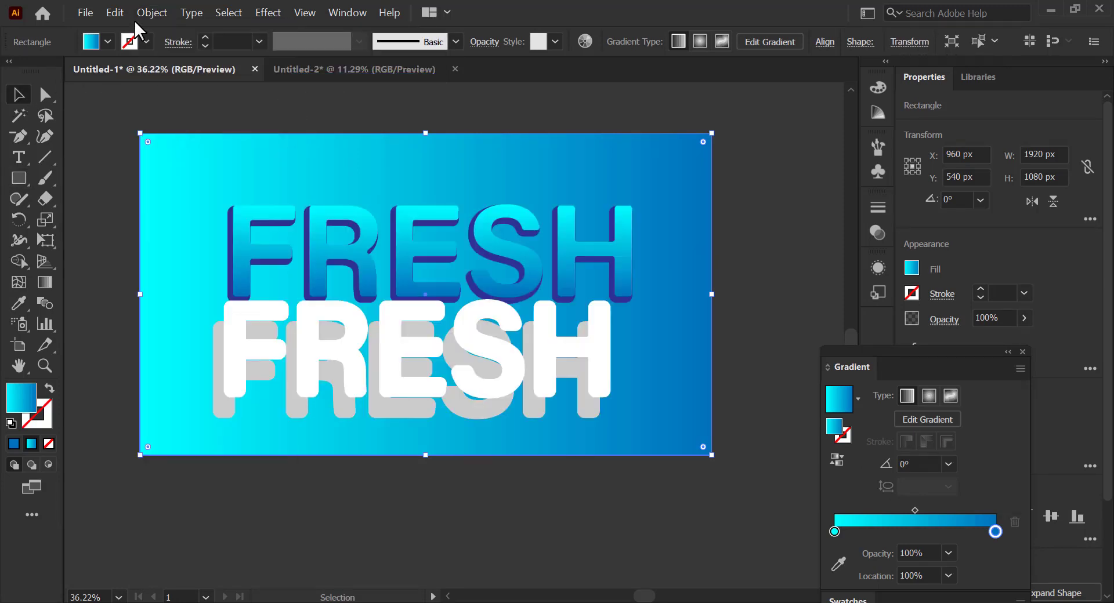
pyautogui.click(144, 17)
pyautogui.moveTo(204, 103)
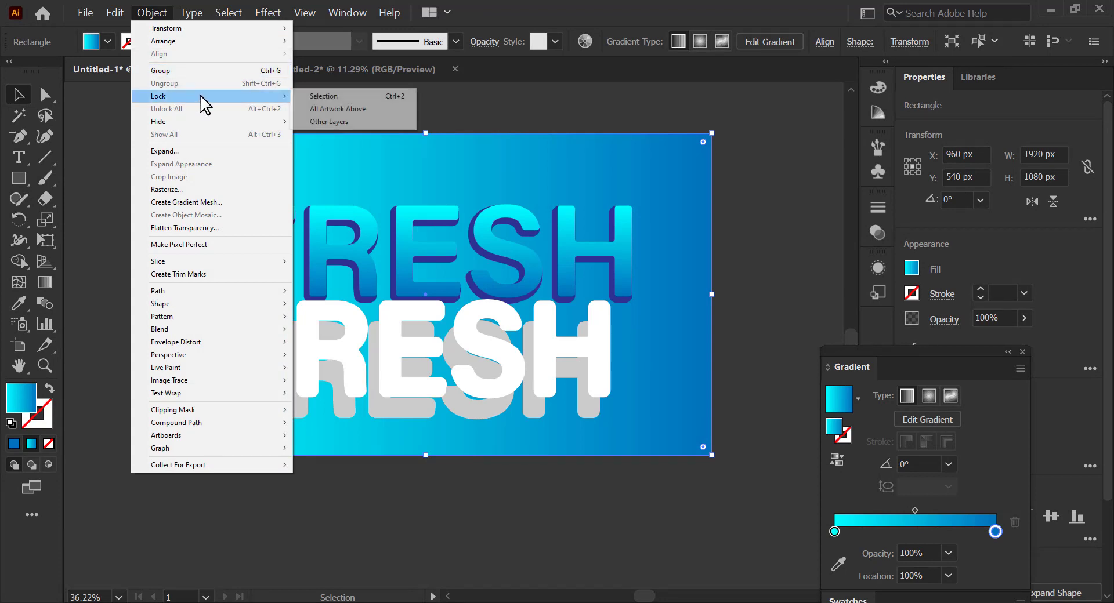
pyautogui.click(319, 96)
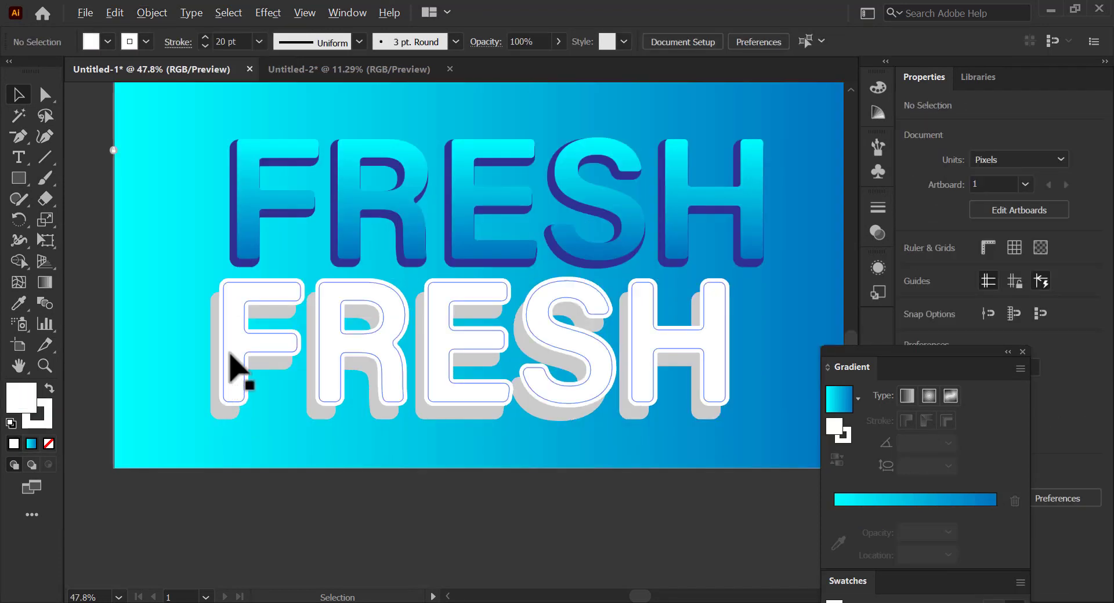
# - Place a duplicate of the white lettering below the artboard, and blend the original white lettering with the light grey lettering
pyautogui.moveTo(226, 377); pyautogui.dragTo(204, 549)
pyautogui.click(281, 330)
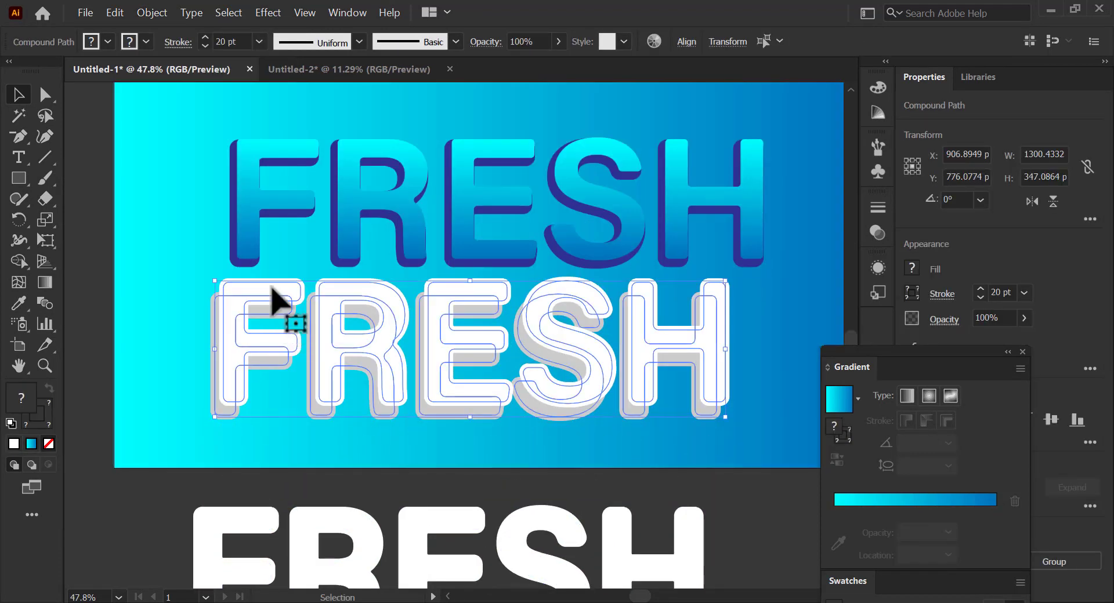
pyautogui.click(150, 12)
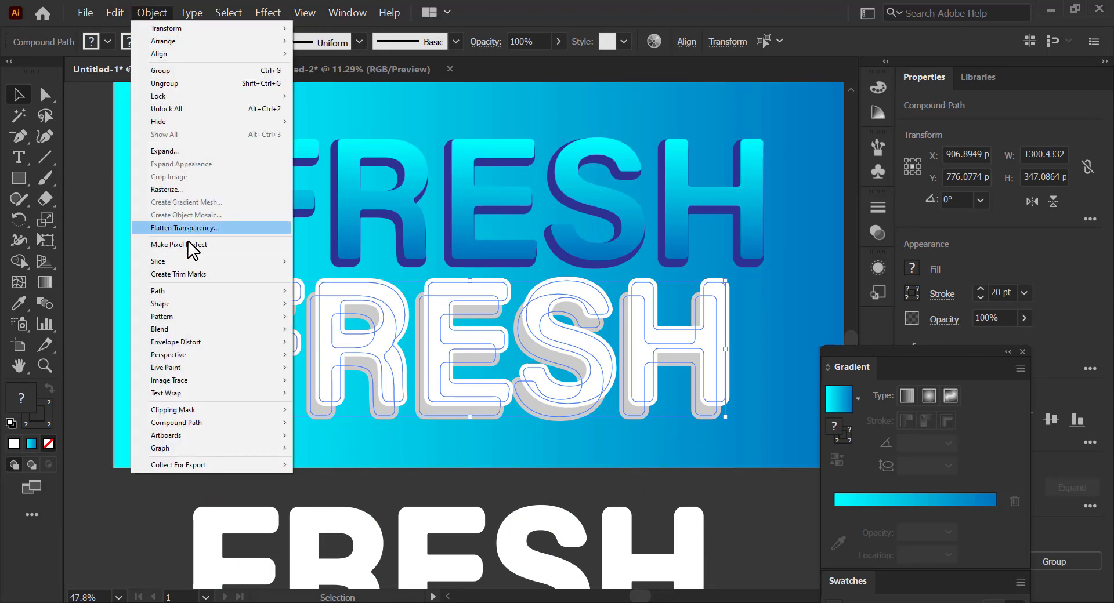
pyautogui.moveTo(228, 313)
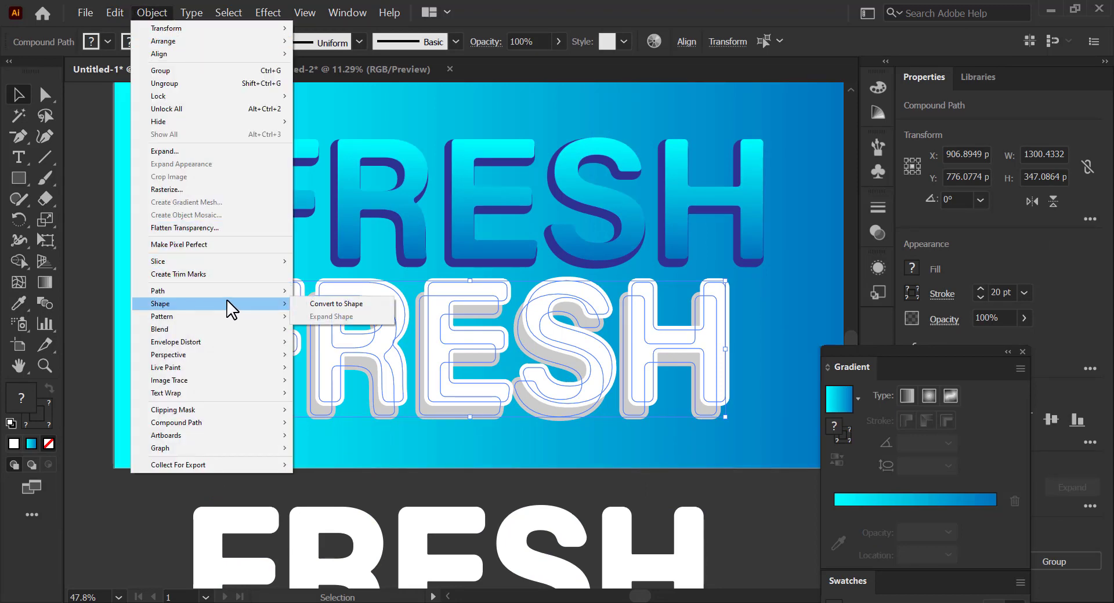
pyautogui.moveTo(243, 331)
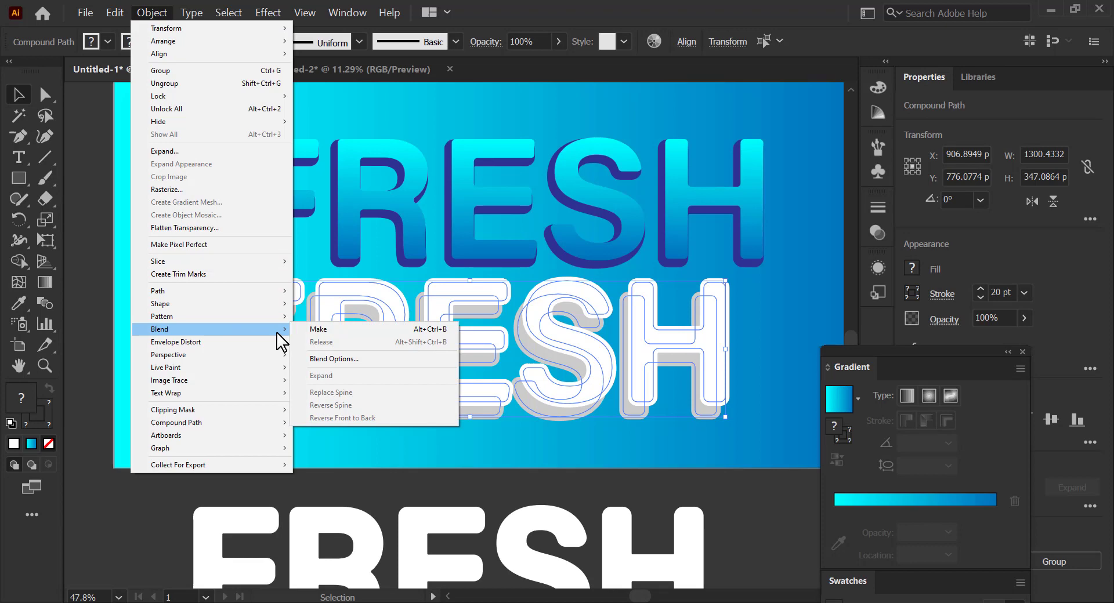
pyautogui.click(317, 329)
# - Set the white-to-grey blend's spacing to Specified Distance with a value of 1 px
pyautogui.click(139, 13)
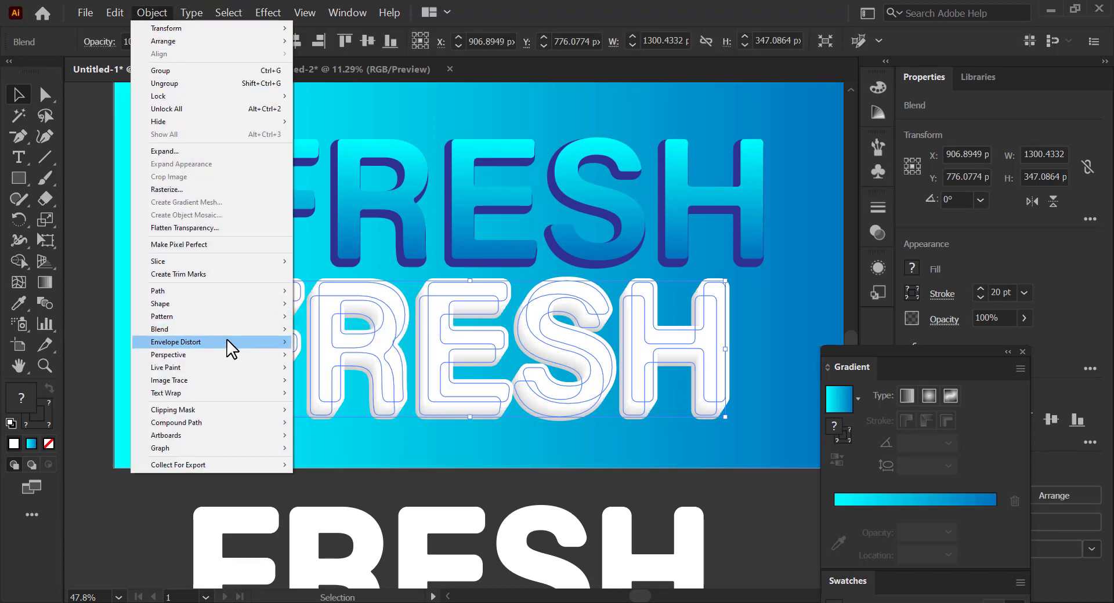
pyautogui.moveTo(250, 330)
pyautogui.click(322, 357)
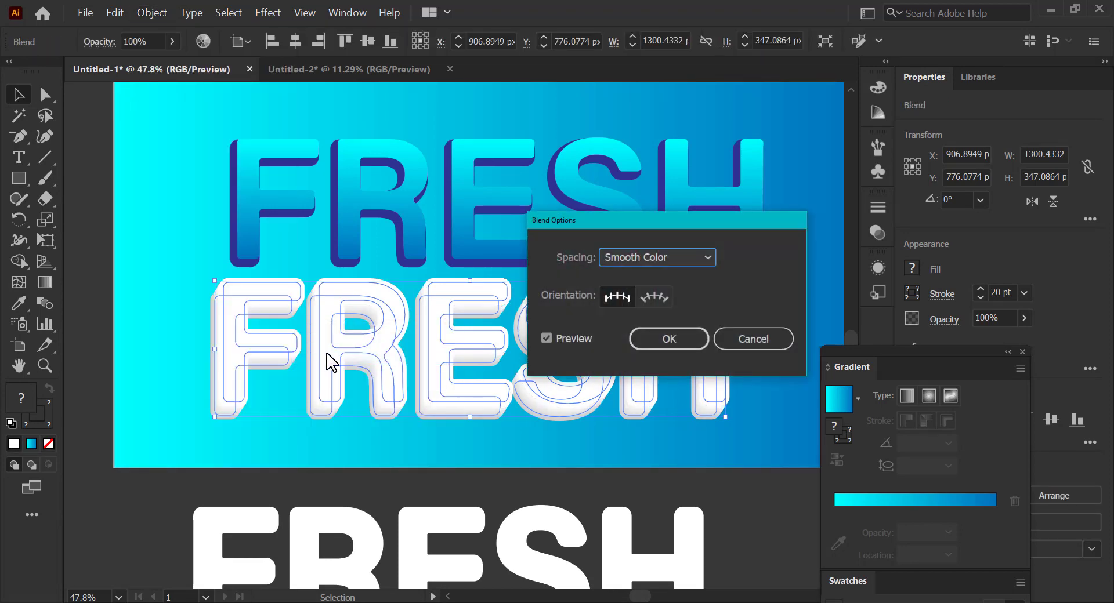
pyautogui.click(664, 258)
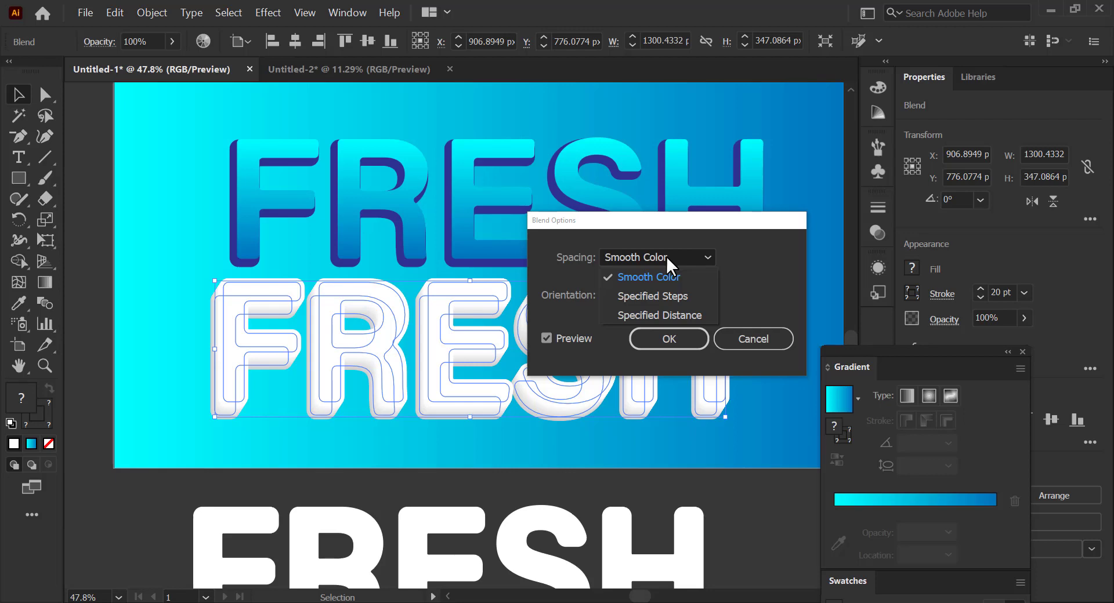
pyautogui.click(642, 314)
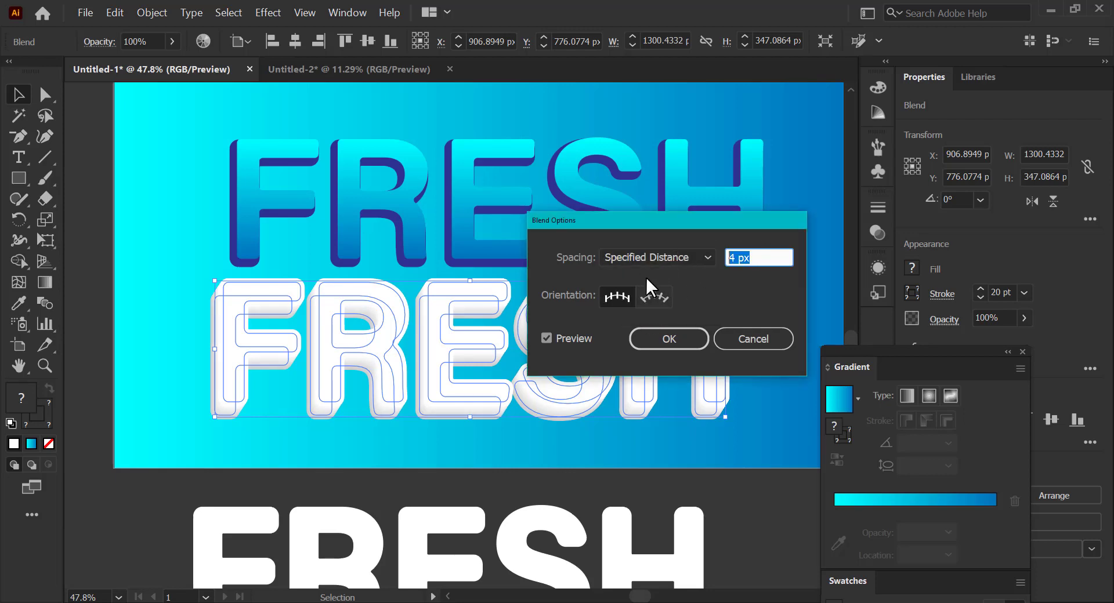
pyautogui.write('1')
pyautogui.click(667, 339)
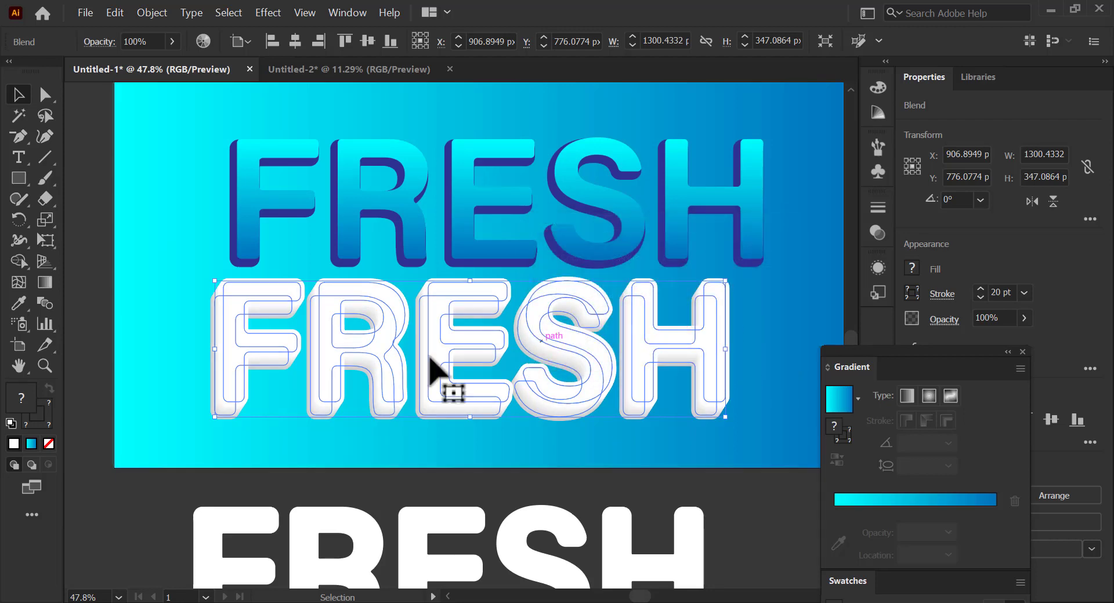
pyautogui.click(193, 385)
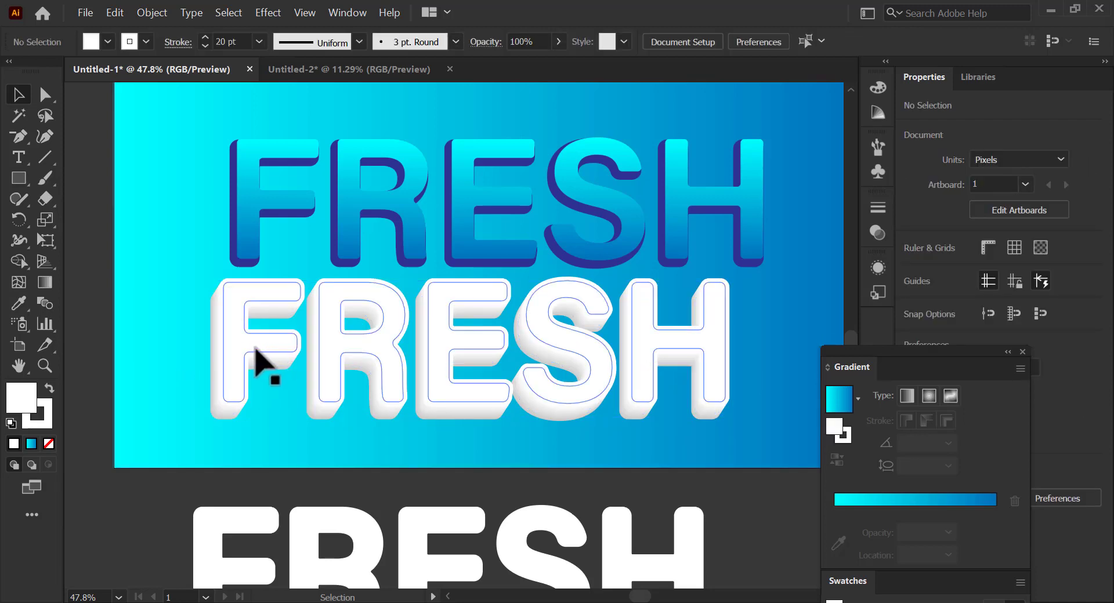
# - Move the blended lettering slightly up, and bring the gradient and dark blue lettering to the front
pyautogui.moveTo(256, 348); pyautogui.dragTo(255, 331)
pyautogui.click(239, 246)
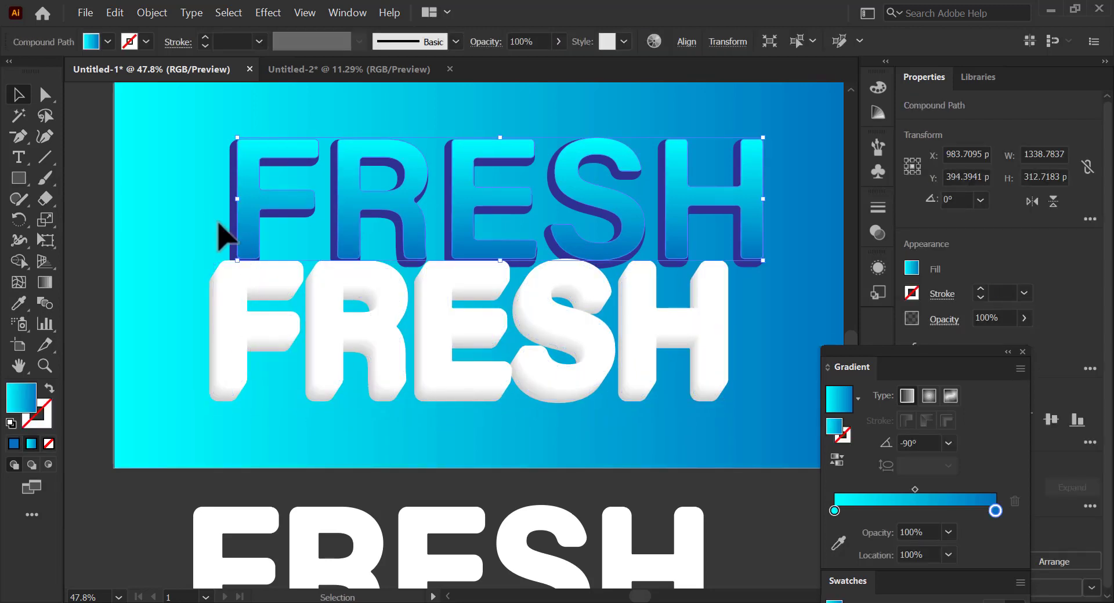
pyautogui.keyDown('shift'); pyautogui.click(355, 252); pyautogui.keyUp('shift')
pyautogui.click(155, 13)
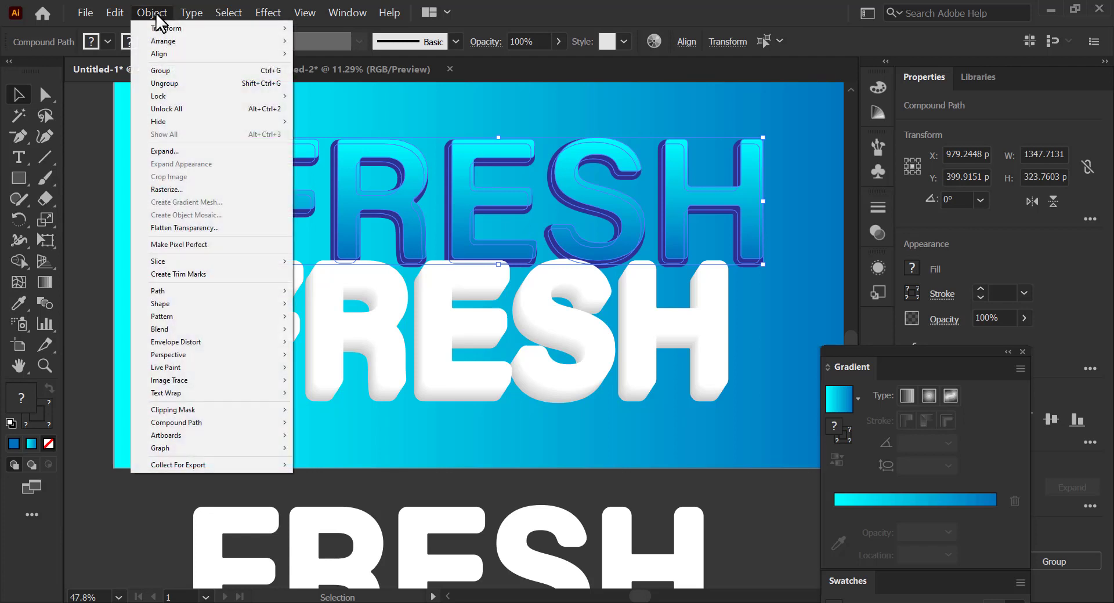
pyautogui.moveTo(176, 41)
pyautogui.click(299, 42)
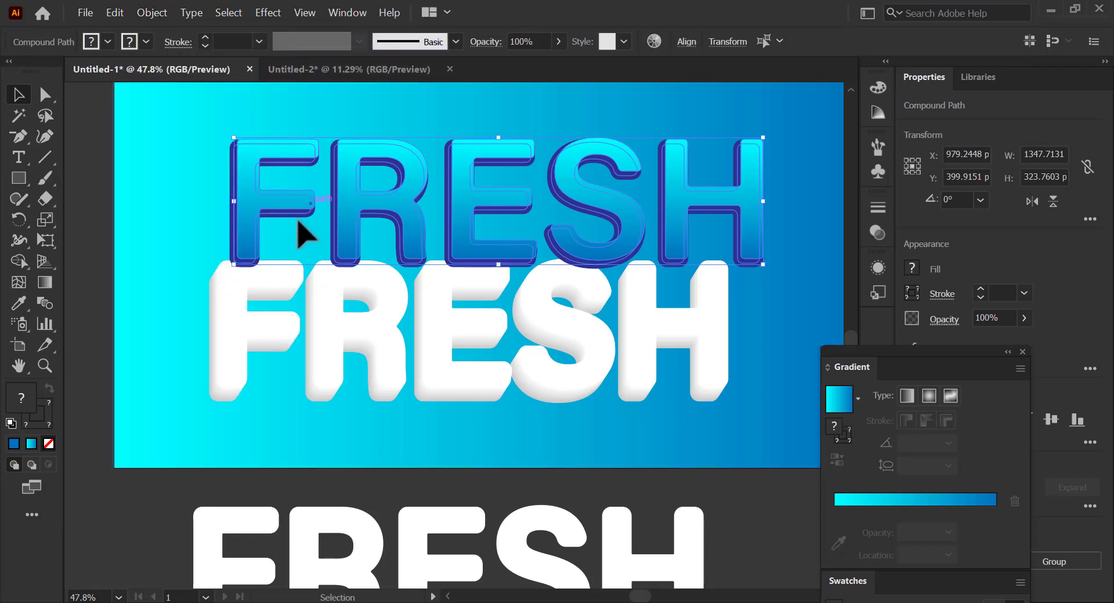
# - Position the gradient and dark blue lettering over the white blended lettering, and scale both proportionally to about 1278 px wide
pyautogui.moveTo(343, 264); pyautogui.dragTo(318, 353)
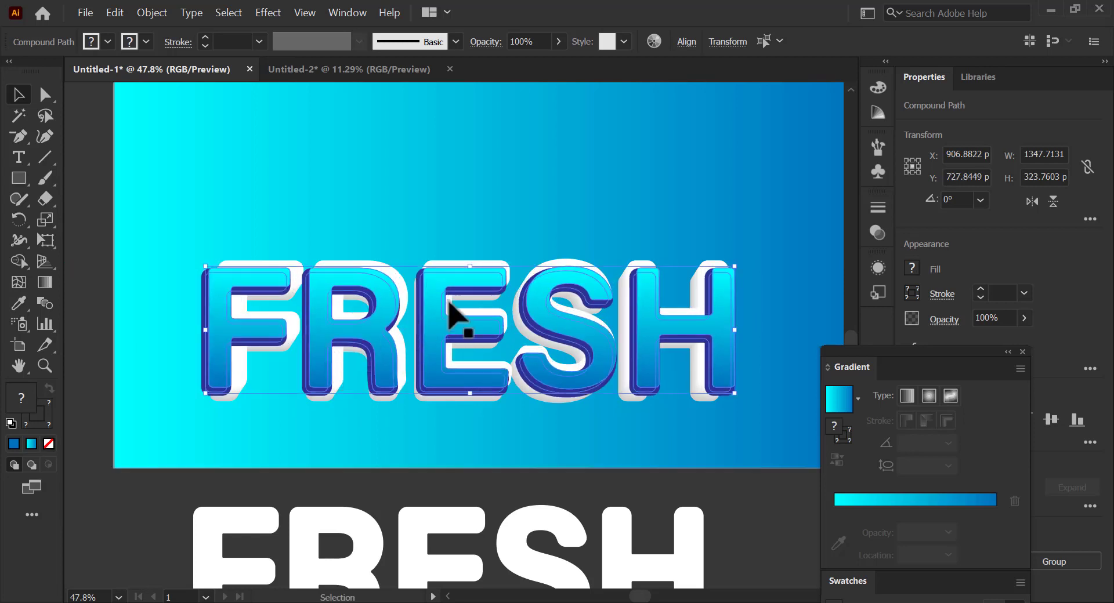
pyautogui.press('Up')
pyautogui.press('Up')
pyautogui.press('Up')
pyautogui.press('Up')
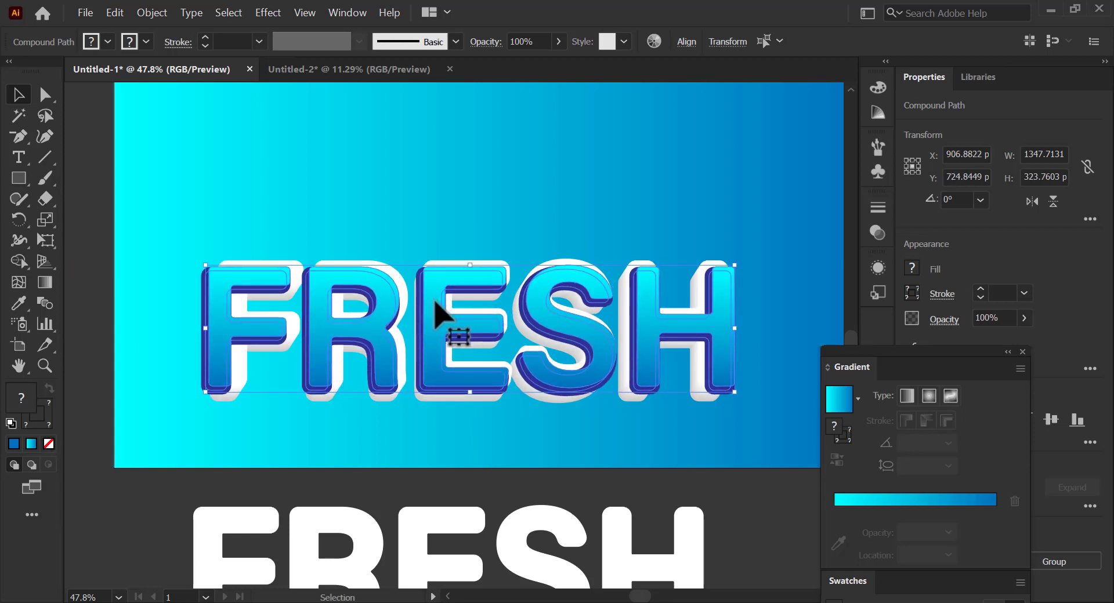
pyautogui.press('Up')
pyautogui.press('Up')
pyautogui.press('Up')
pyautogui.press('Up')
pyautogui.press('Up')
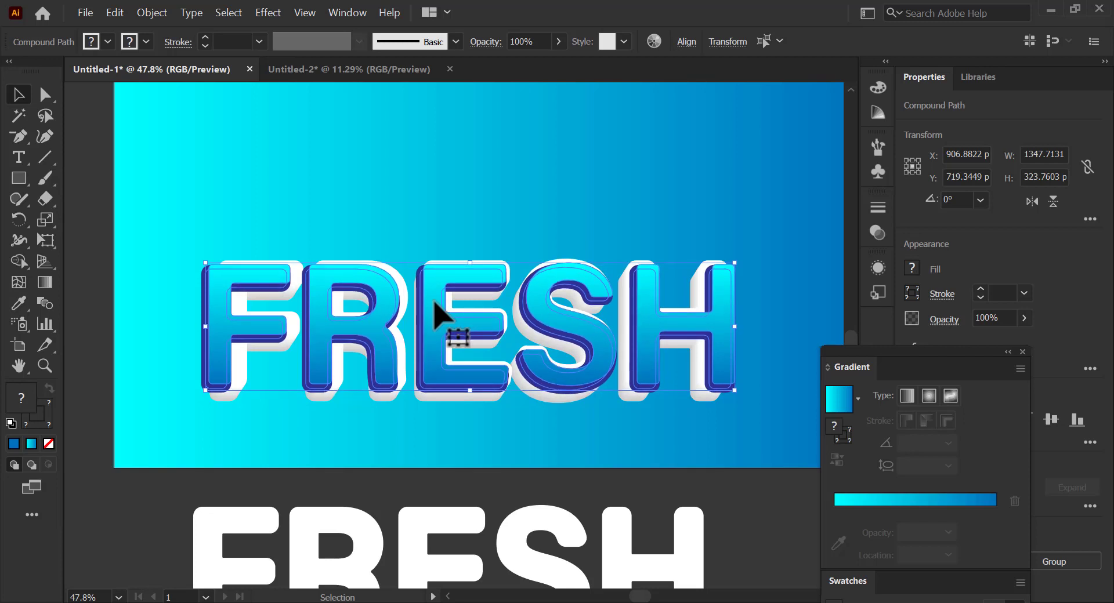
pyautogui.press('Up')
pyautogui.moveTo(205, 330); pyautogui.dragTo(226, 326)
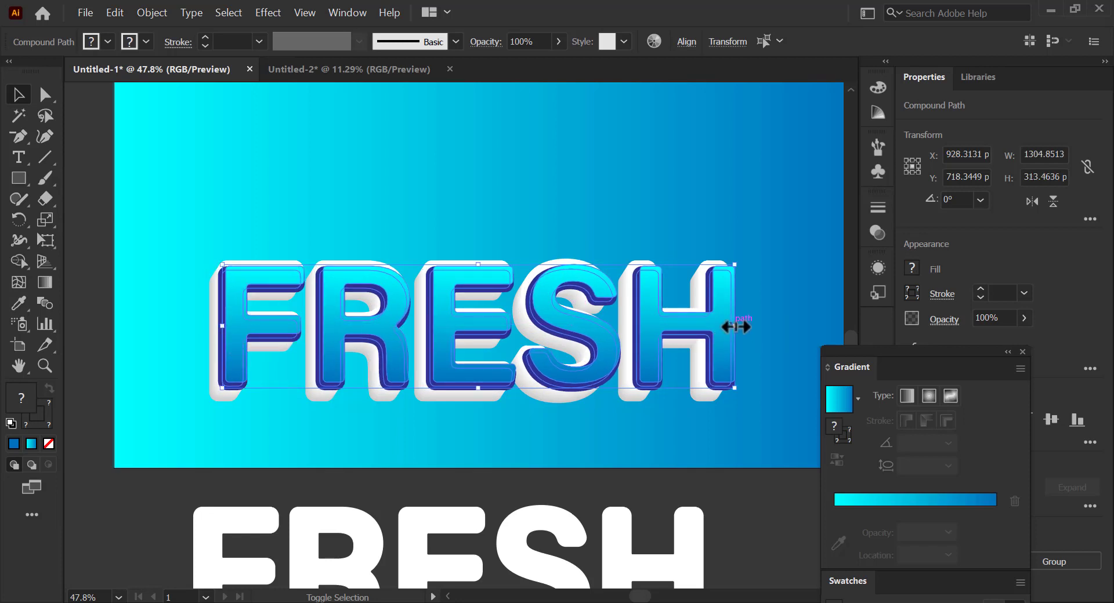
pyautogui.moveTo(735, 327); pyautogui.dragTo(726, 329)
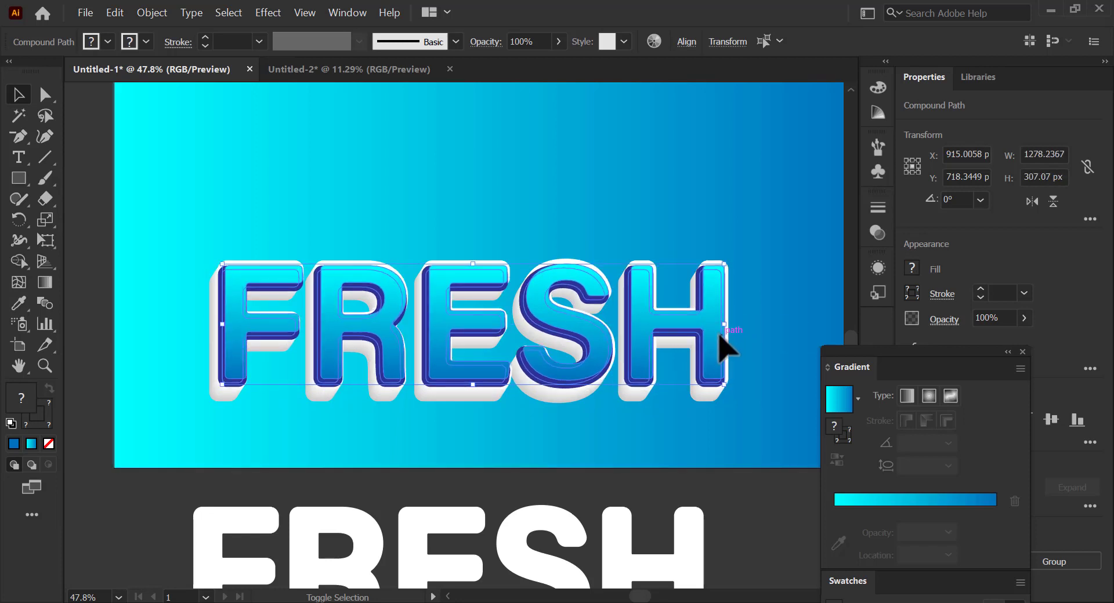
# - Nudge the gradient and dark blue lettering slightly right, and place a duplicate of the gradient lettering above the original
pyautogui.press('Right')
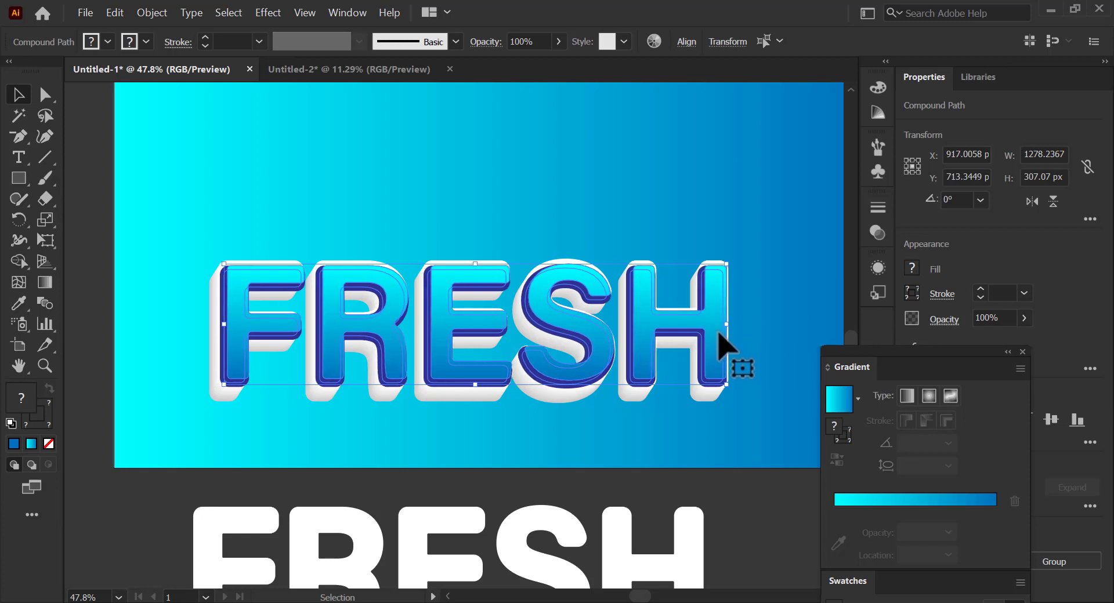
pyautogui.press('Right')
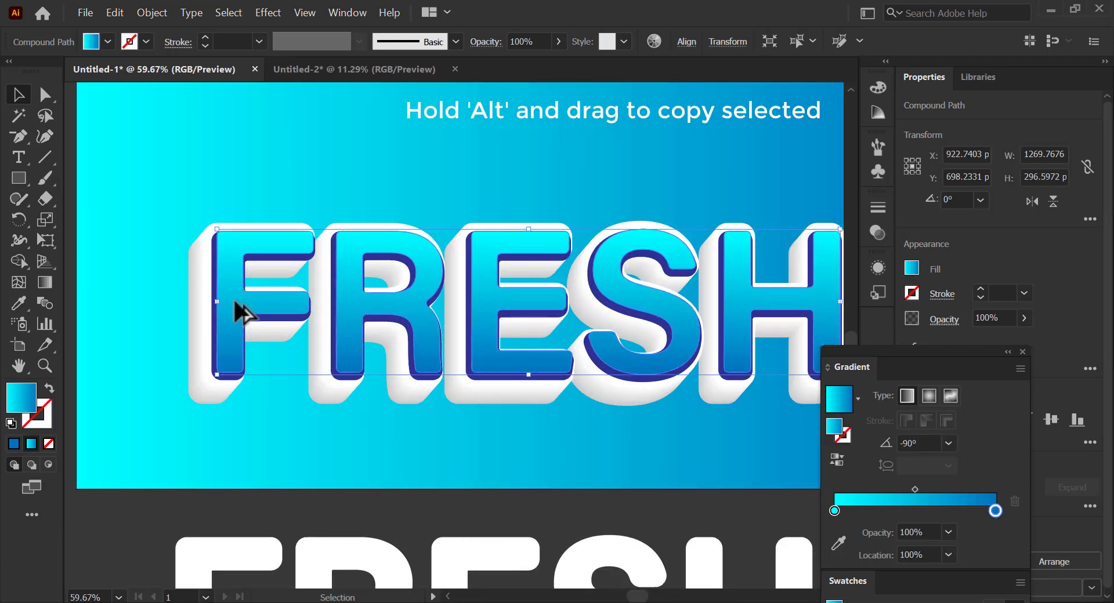
pyautogui.moveTo(237, 295); pyautogui.dragTo(248, 242)
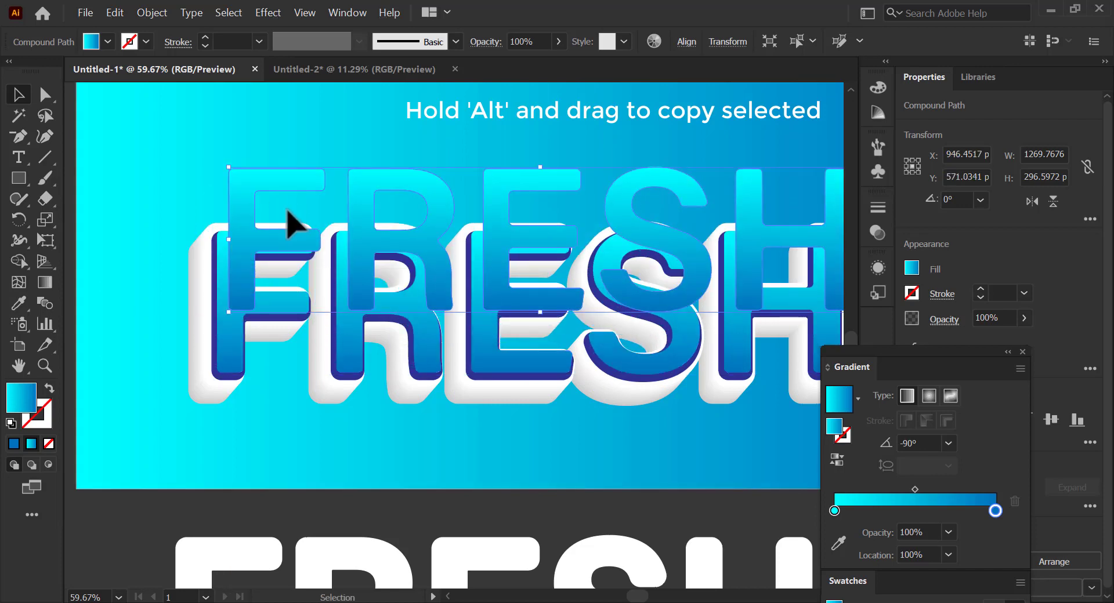
# - Recolour the duplicate lettering's gradient to run from pale cyan #AFFFFF to teal
pyautogui.moveTo(867, 351); pyautogui.dragTo(740, 217)
pyautogui.click(698, 462)
pyautogui.doubleClick(664, 397)
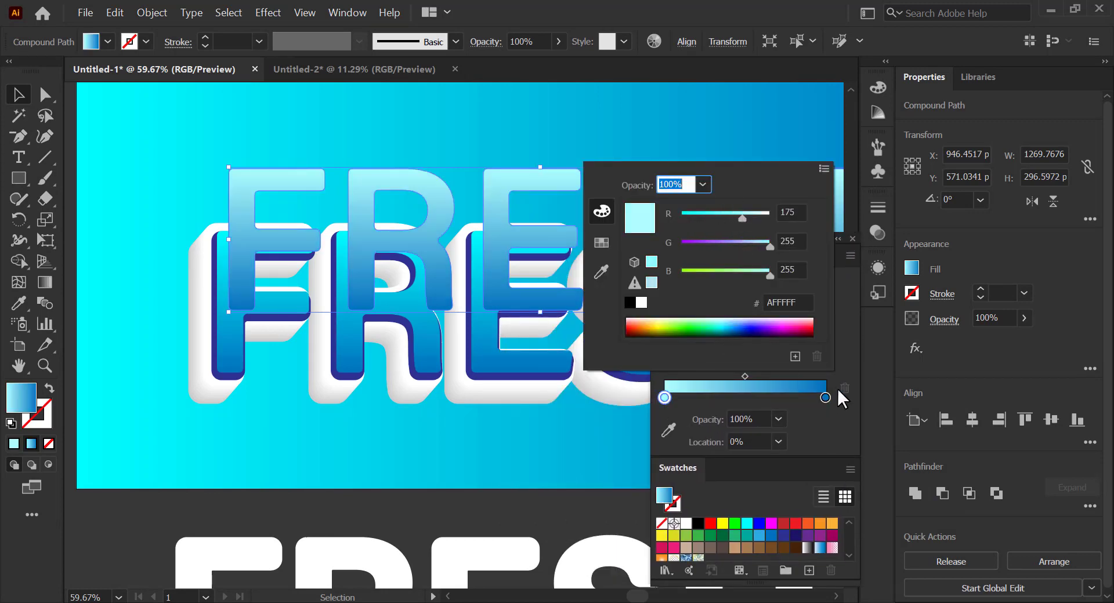
pyautogui.doubleClick(825, 397)
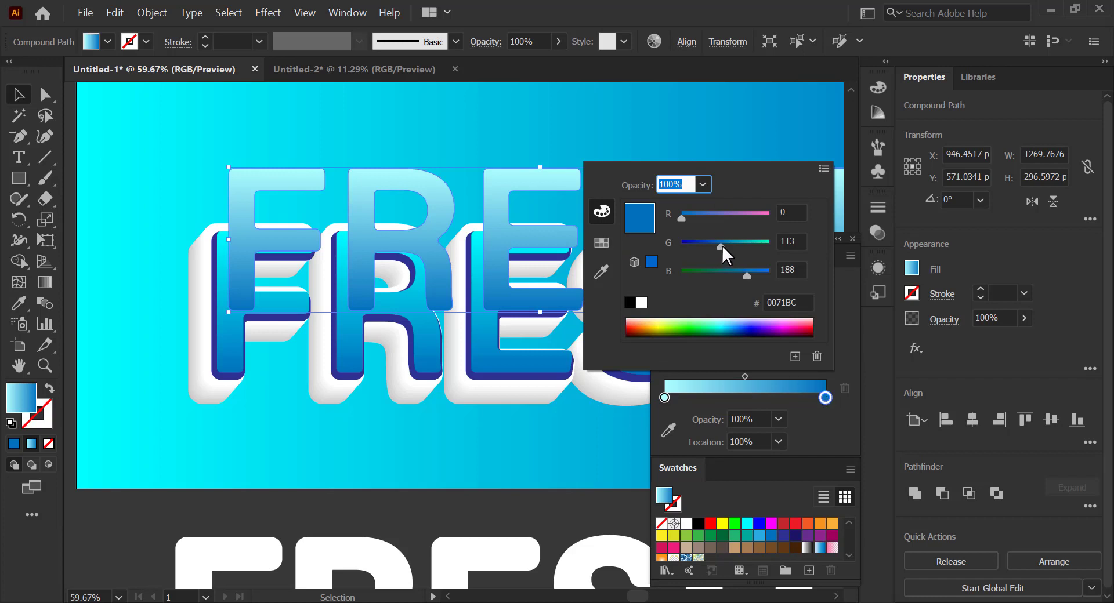
pyautogui.moveTo(721, 245); pyautogui.dragTo(743, 246)
pyautogui.moveTo(744, 243); pyautogui.dragTo(757, 245)
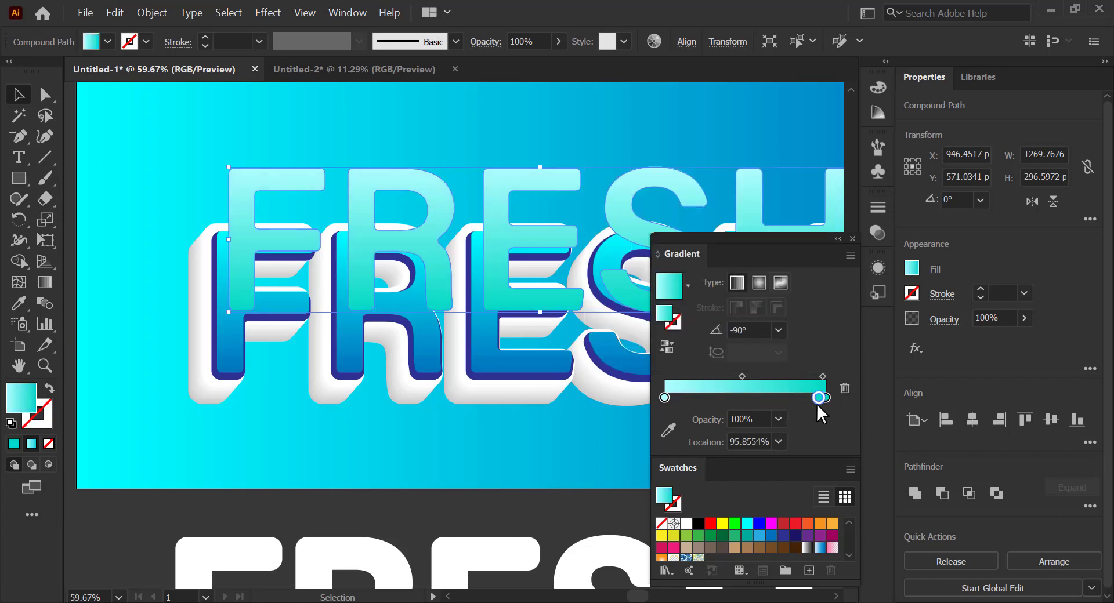
# - Set the duplicate's gradient opacity to 60% at the teal stop and 30% at the pale cyan stop
pyautogui.moveTo(816, 403); pyautogui.dragTo(820, 401)
pyautogui.click(778, 419)
pyautogui.click(804, 321)
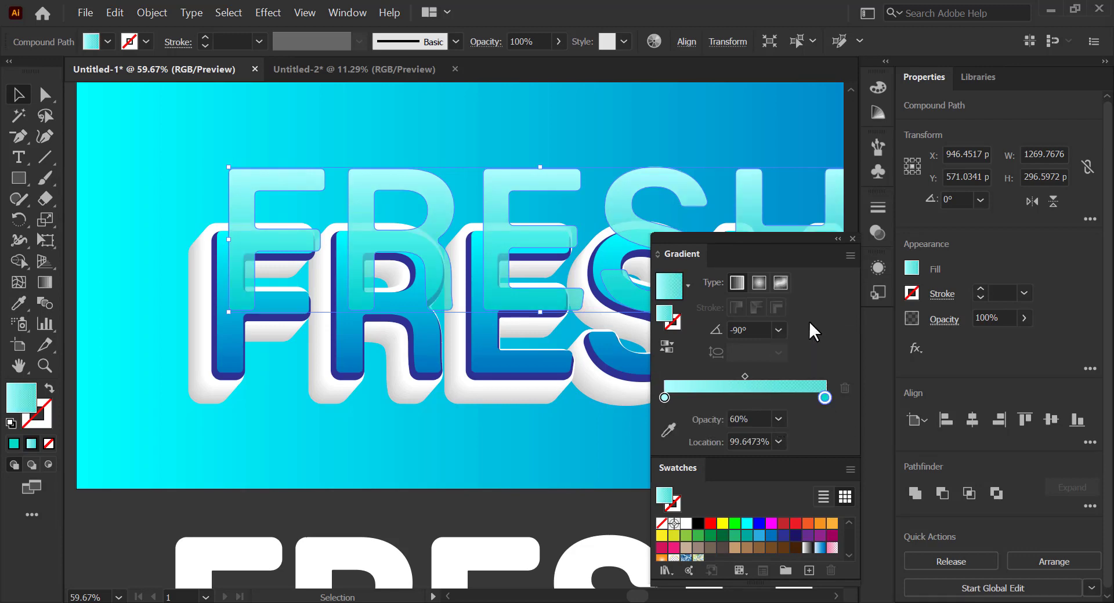
pyautogui.click(665, 396)
pyautogui.click(778, 419)
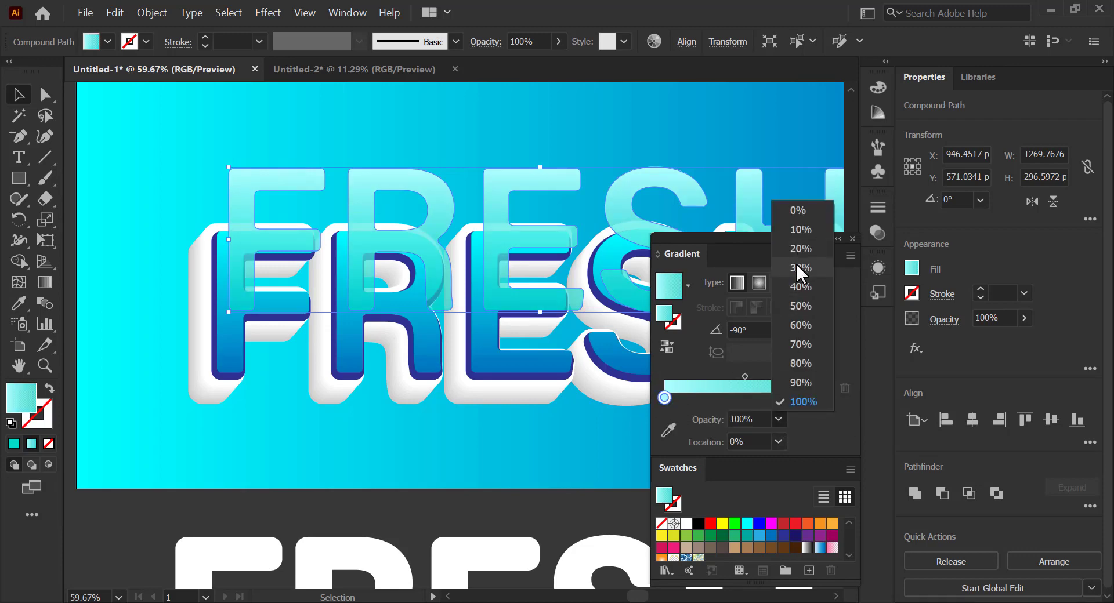
pyautogui.click(799, 267)
# - Position the semi-transparent duplicate over the original gradient lettering, and slightly reduce its height from the upper edge
pyautogui.click(577, 186)
pyautogui.moveTo(502, 251); pyautogui.dragTo(489, 290)
pyautogui.click(852, 238)
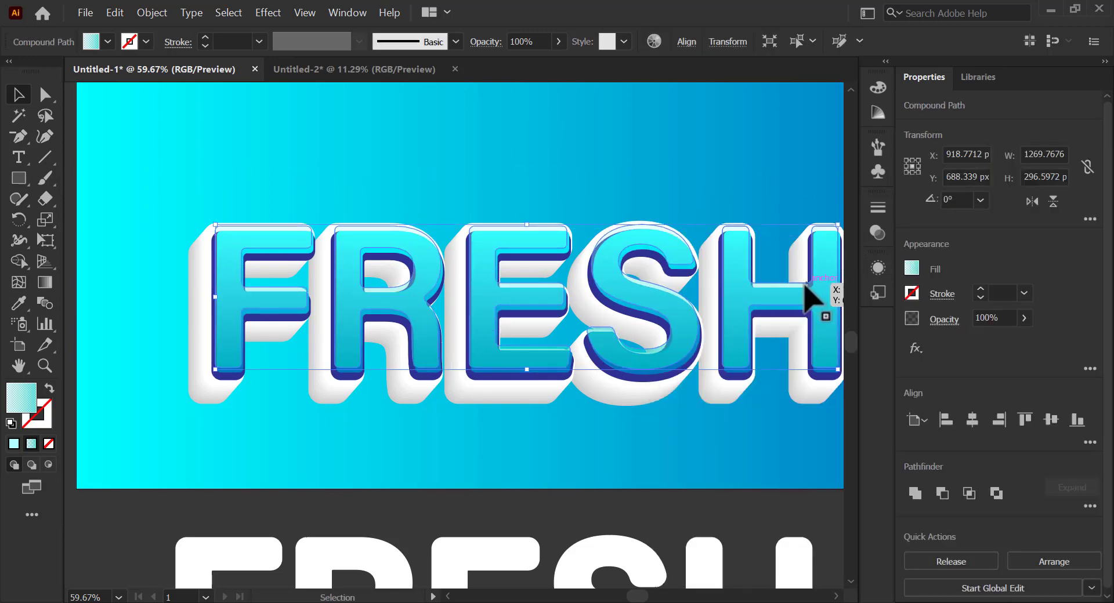
pyautogui.press('Right')
pyautogui.press('Right')
pyautogui.press('Right')
pyautogui.press('Down')
pyautogui.moveTo(532, 228); pyautogui.dragTo(530, 233)
# - Redraw the background rectangle's gradient diagonally, from cyan at the upper right to blue at the lower left
pyautogui.hotkey('ctrl', '0')
pyautogui.click(633, 292)
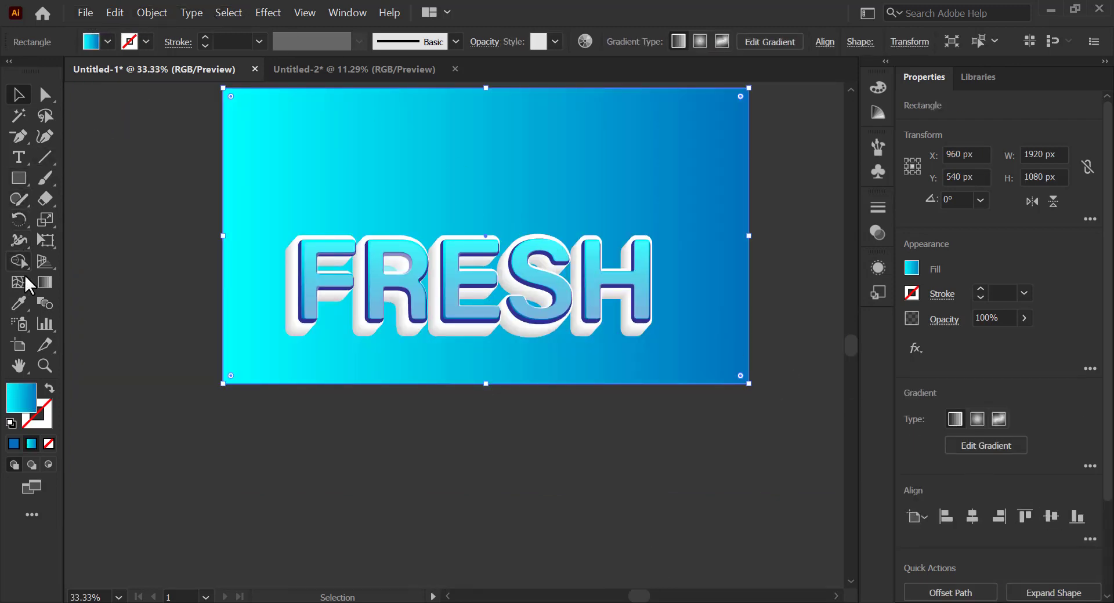
pyautogui.press('g')
pyautogui.moveTo(637, 114); pyautogui.dragTo(392, 351)
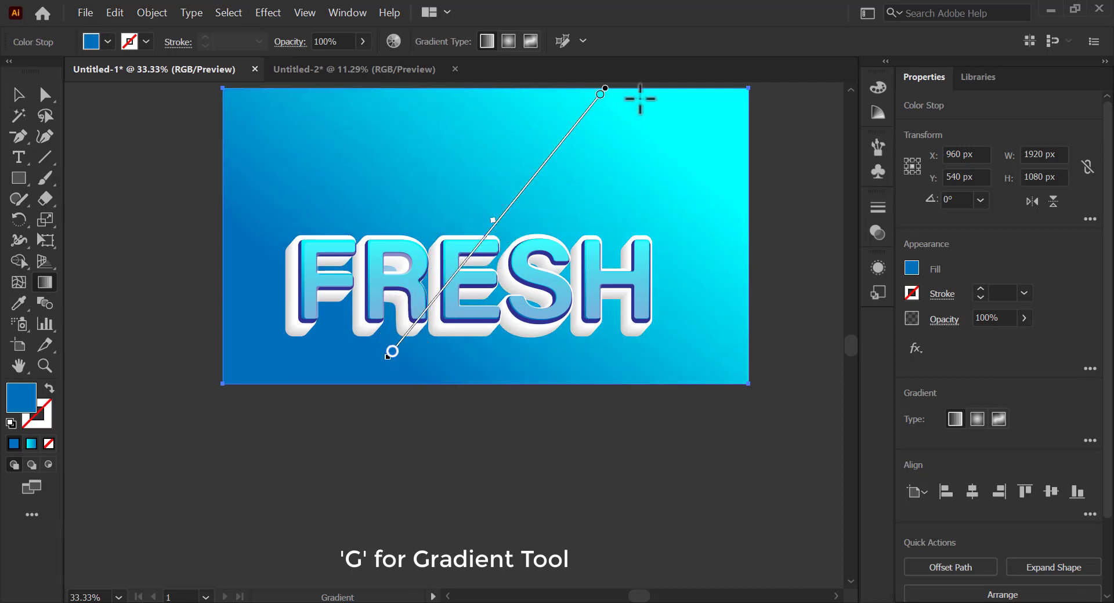
pyautogui.moveTo(589, 219); pyautogui.dragTo(558, 289)
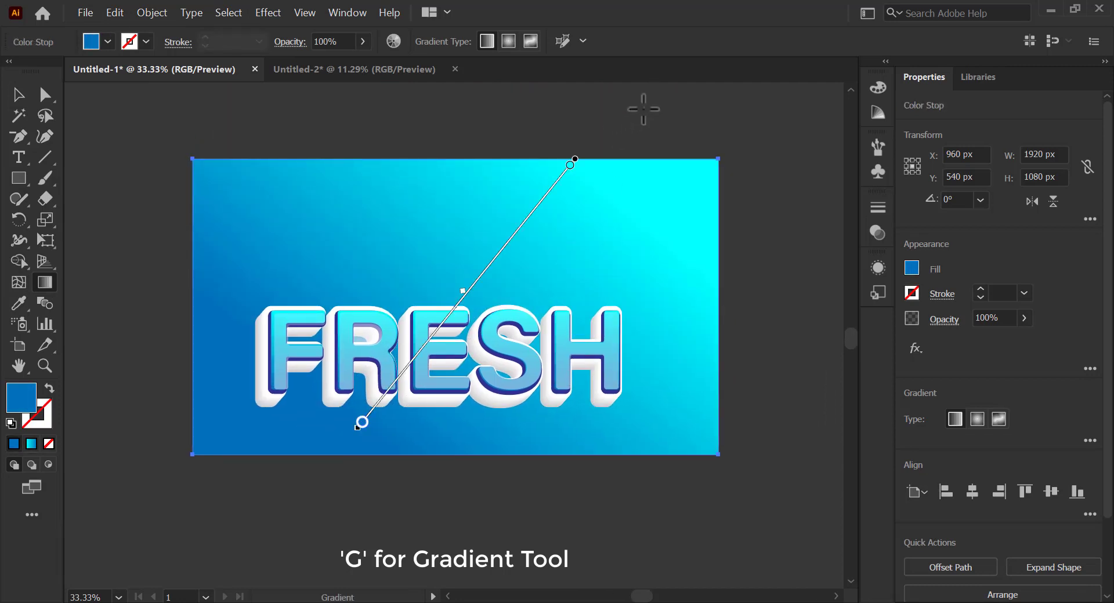
pyautogui.moveTo(647, 105); pyautogui.dragTo(348, 445)
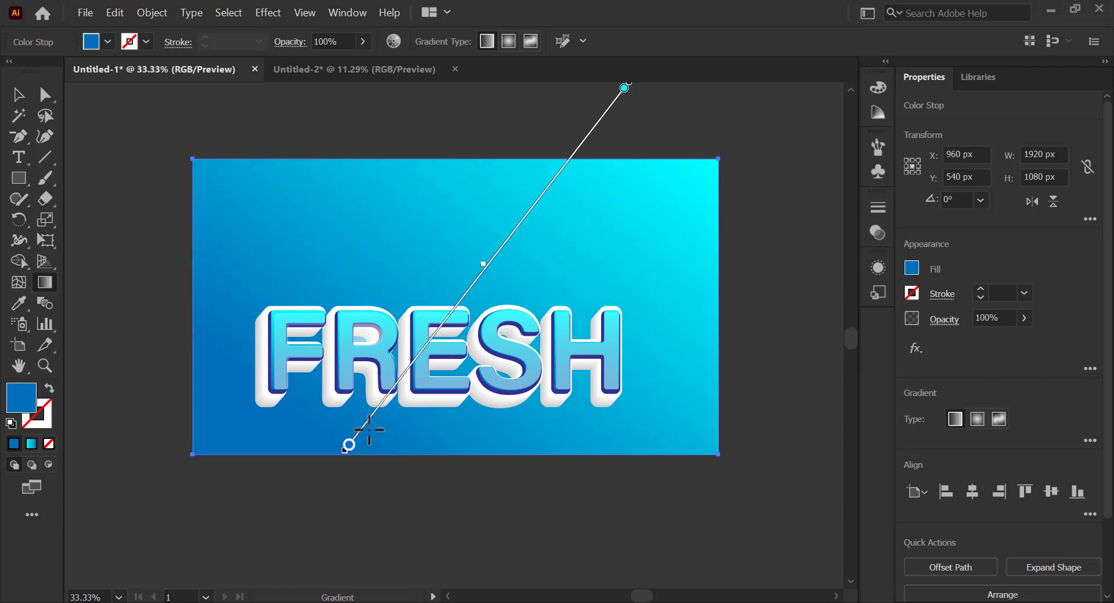
pyautogui.moveTo(548, 110)
pyautogui.mouseDown()
pyautogui.moveTo(360, 417)
pyautogui.moveTo(380, 416)
pyautogui.moveTo(387, 430)
pyautogui.mouseUp()
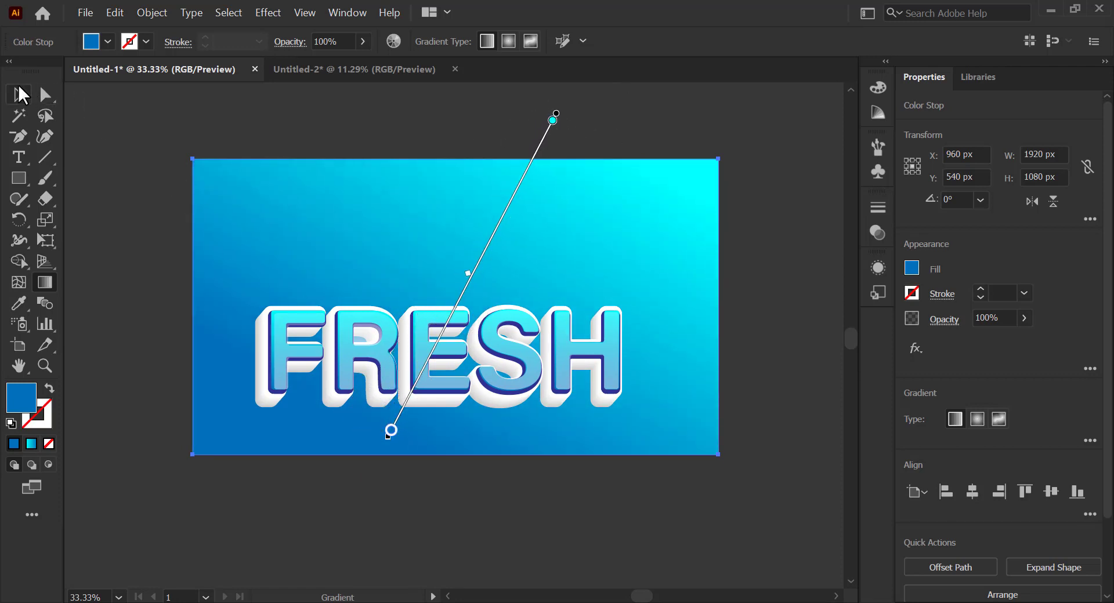
# - Lock the gradient background rectangle
pyautogui.click(21, 95)
pyautogui.click(152, 13)
pyautogui.moveTo(188, 97)
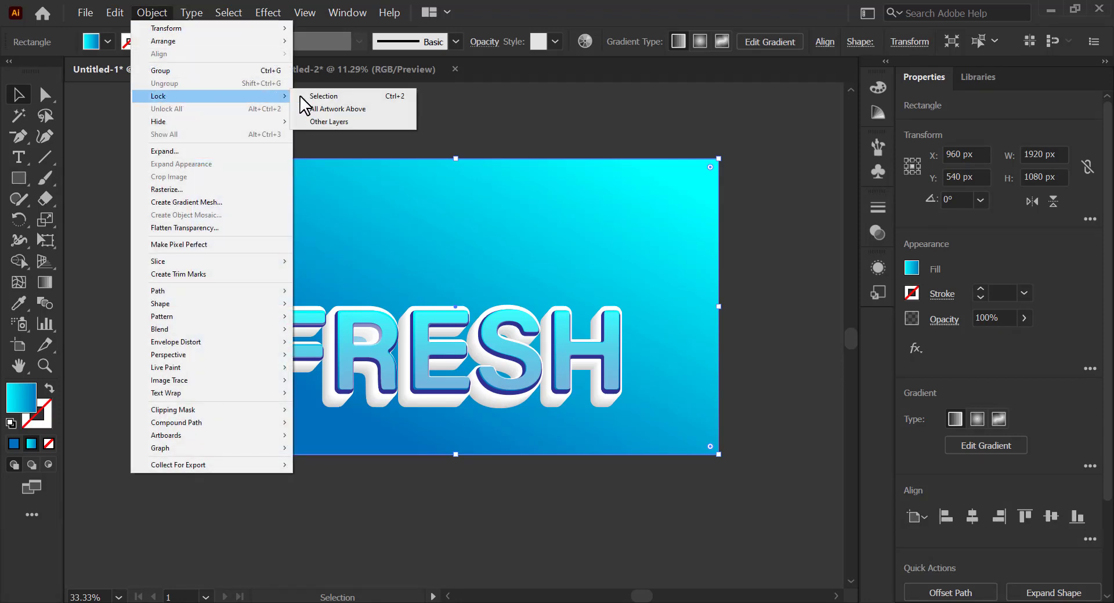
pyautogui.click(300, 97)
# - Move all the FRESH lettering layers together up to the middle of the artboard
pyautogui.click(345, 366)
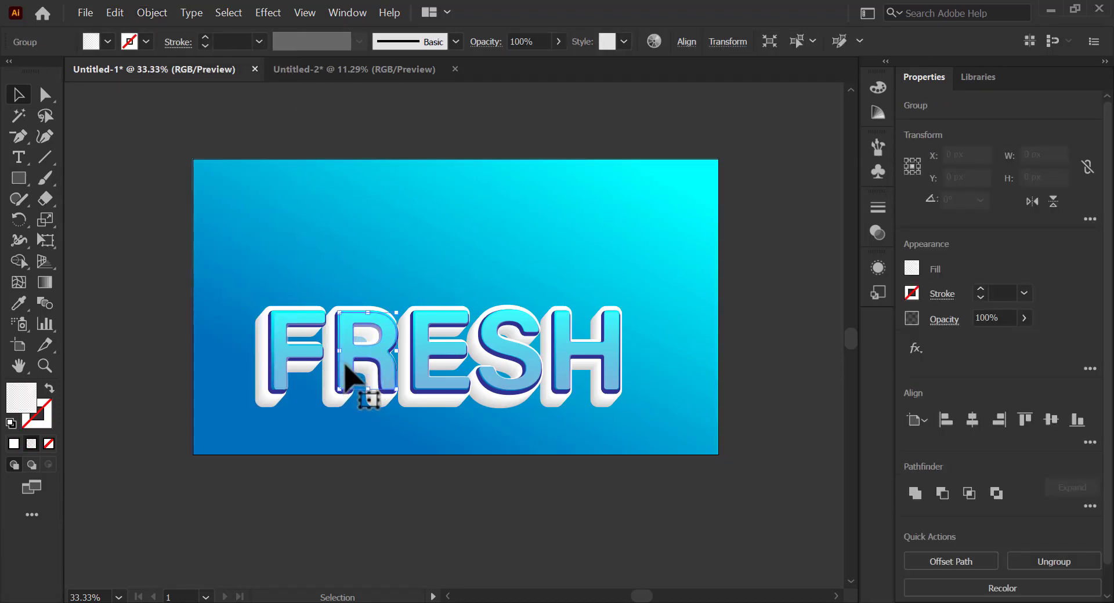
pyautogui.hotkey('ctrl', 'a')
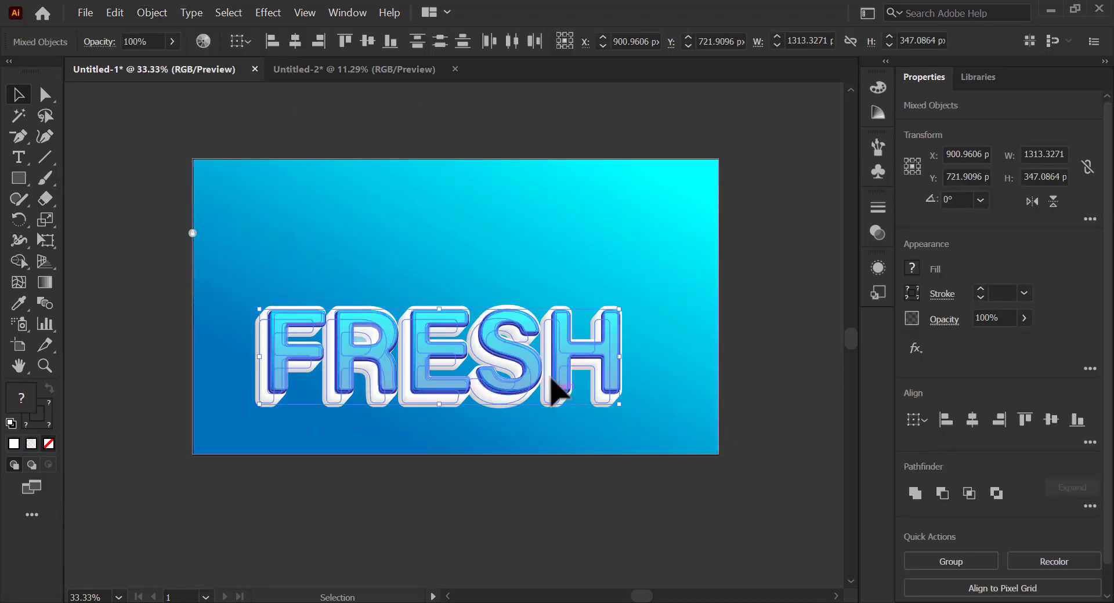
pyautogui.moveTo(551, 391); pyautogui.dragTo(566, 333)
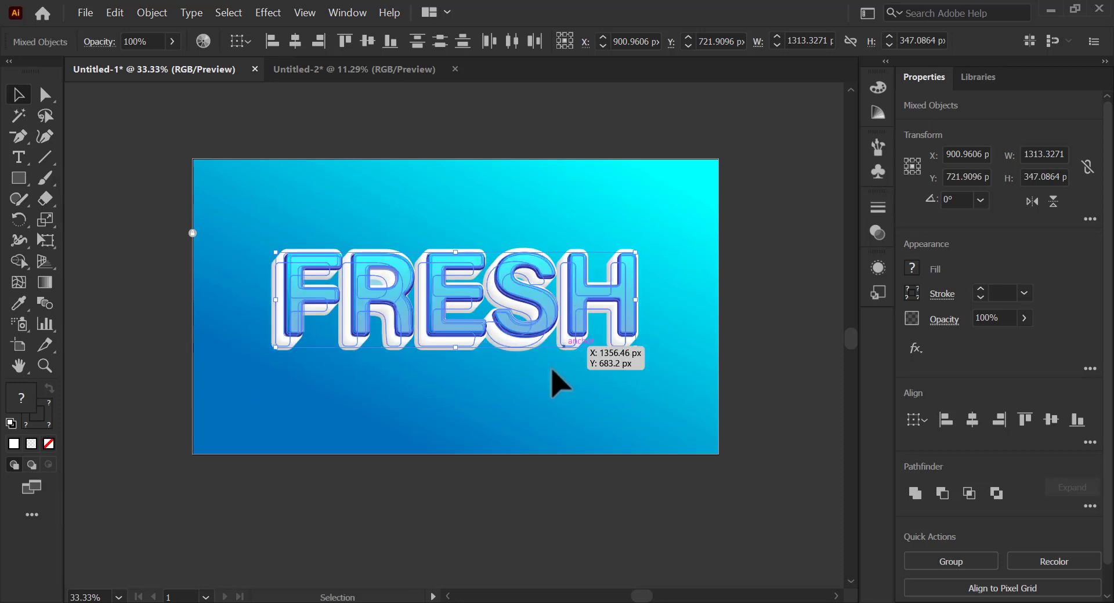
pyautogui.click(540, 397)
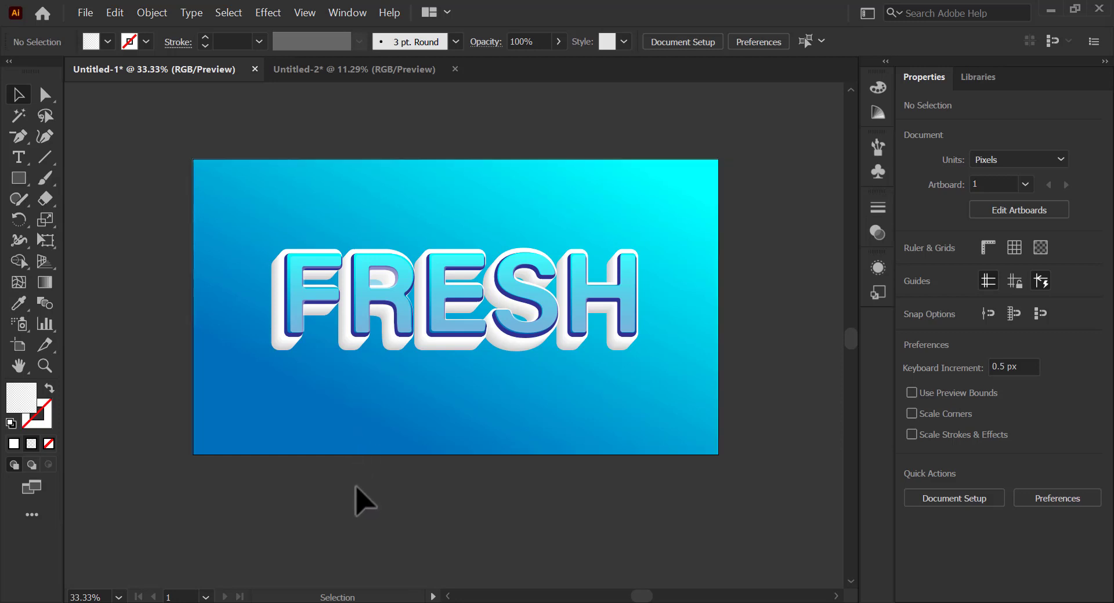
pyautogui.moveTo(436, 329); pyautogui.dragTo(354, 502)
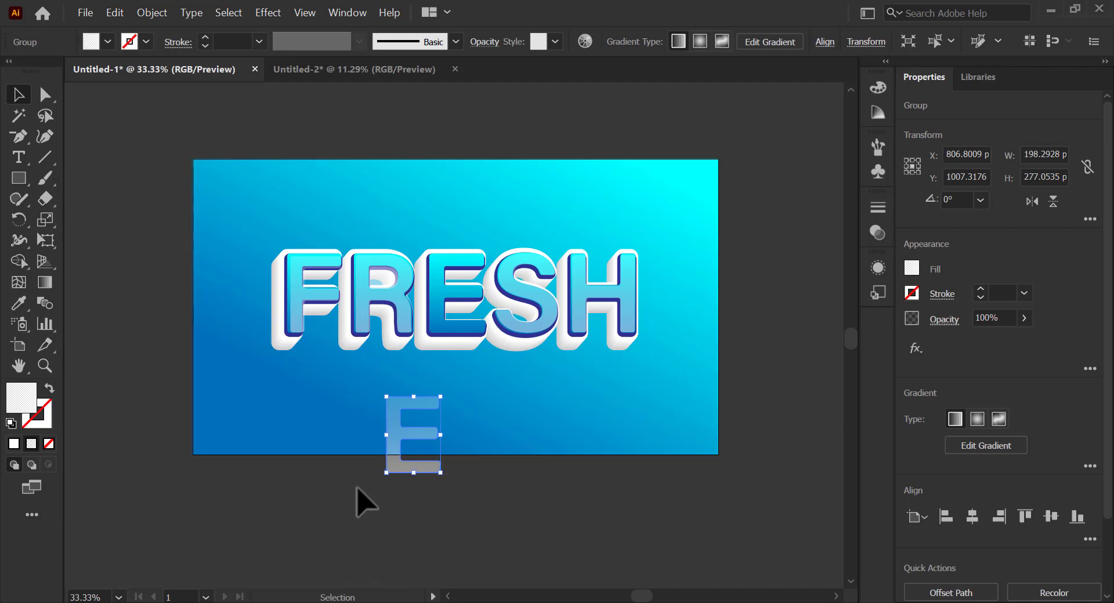
pyautogui.hotkey('ctrl', 'z')
pyautogui.click(363, 508)
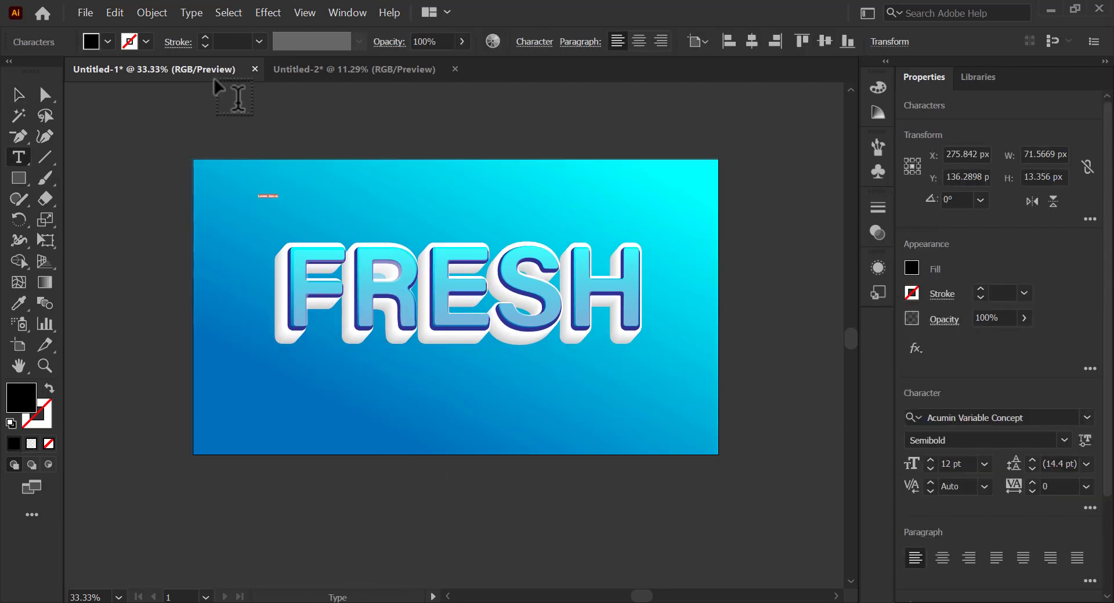
# - Scale the placeholder text up to about 1518 px wide, and set its font to ITC Avant Garde Gothic Demi
pyautogui.click(19, 95)
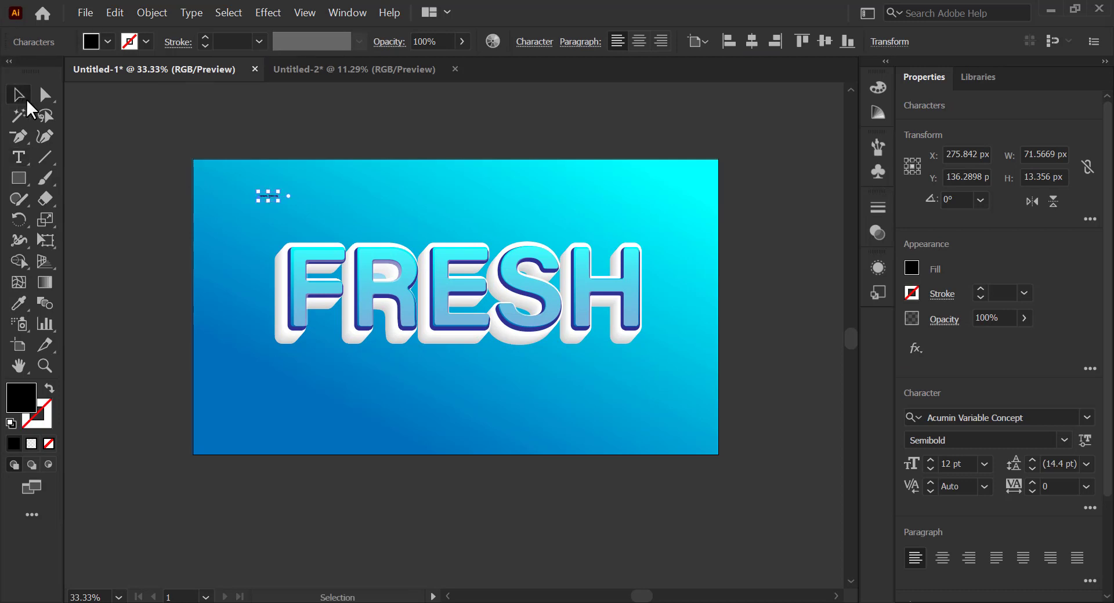
pyautogui.moveTo(275, 198); pyautogui.dragTo(674, 377)
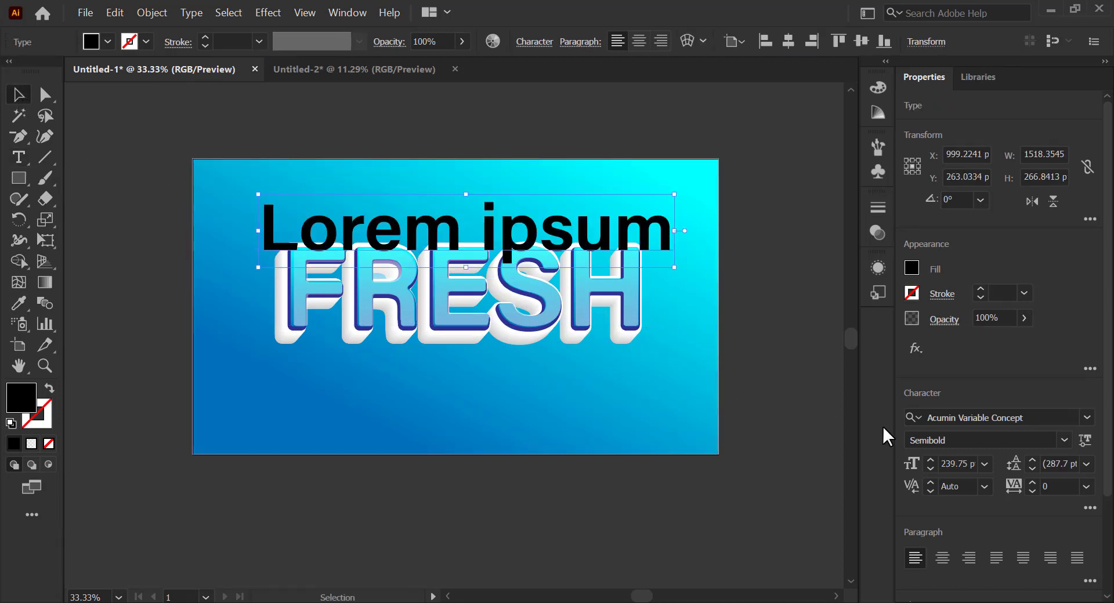
pyautogui.click(1088, 417)
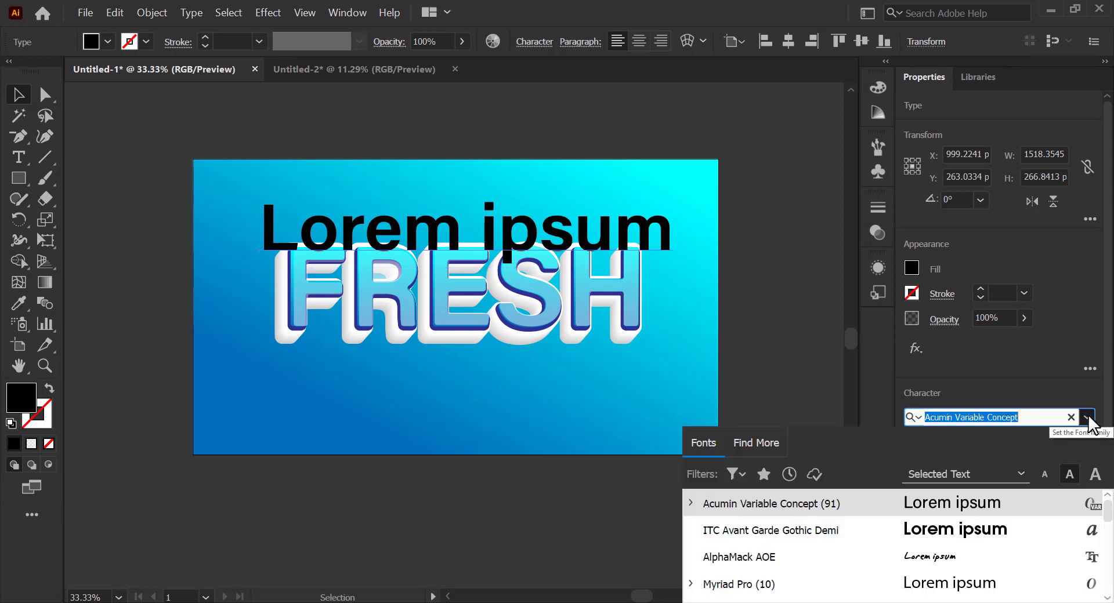
pyautogui.click(824, 530)
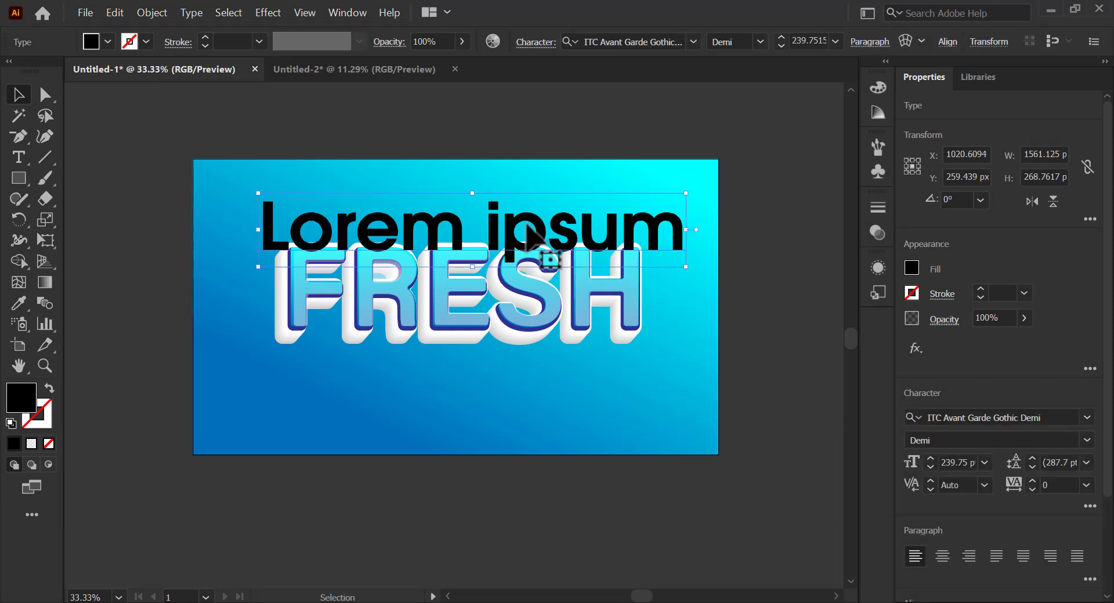
# - Replace the placeholder text with FRESH
pyautogui.doubleClick(445, 226)
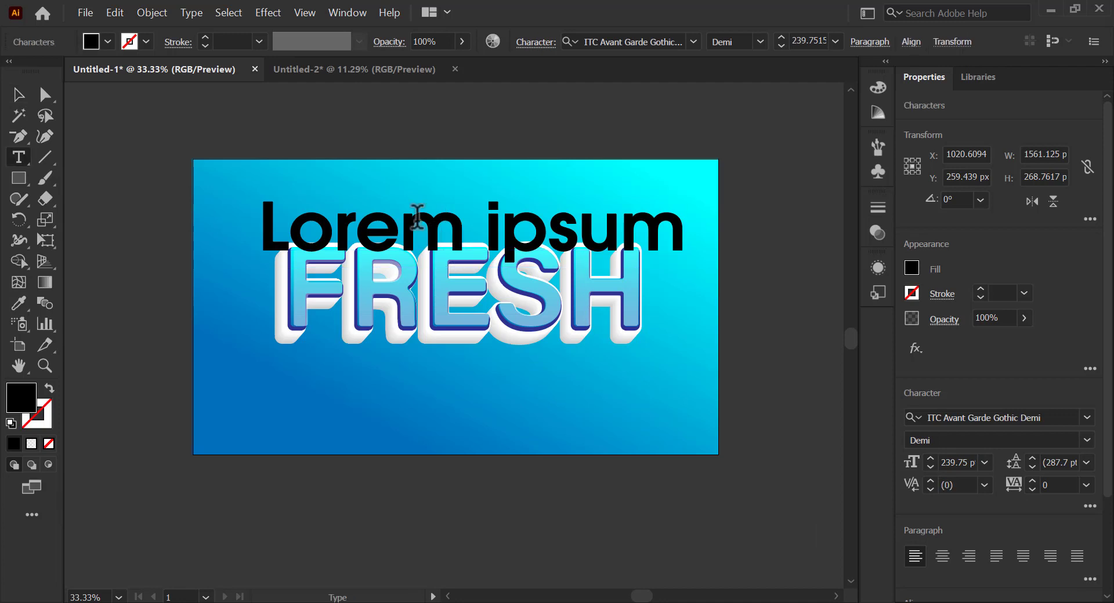
pyautogui.tripleClick(439, 221)
pyautogui.write('F')
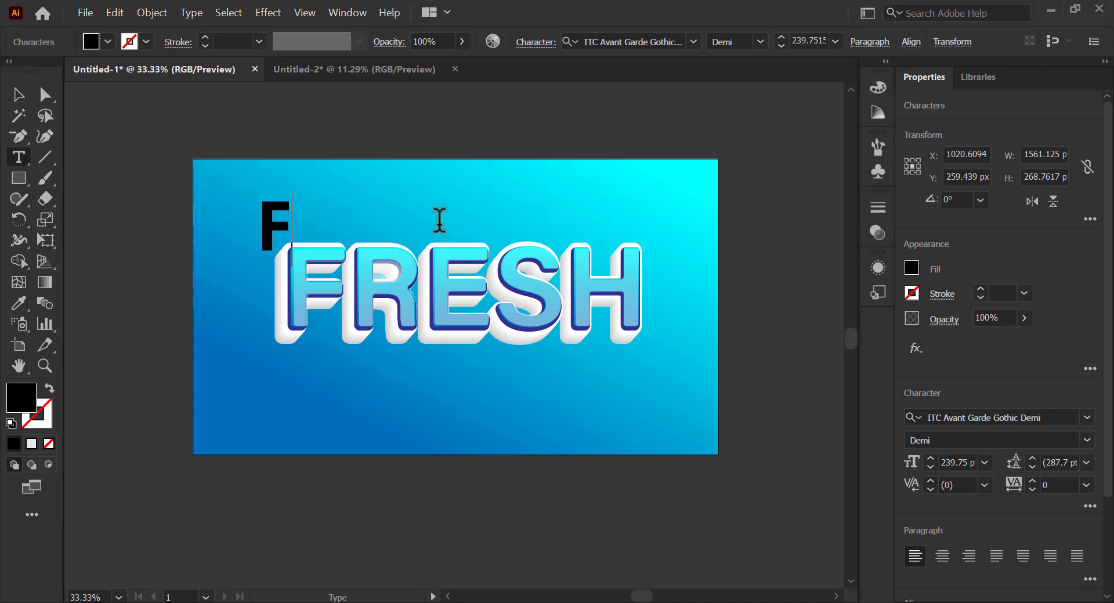
pyautogui.write('RES')
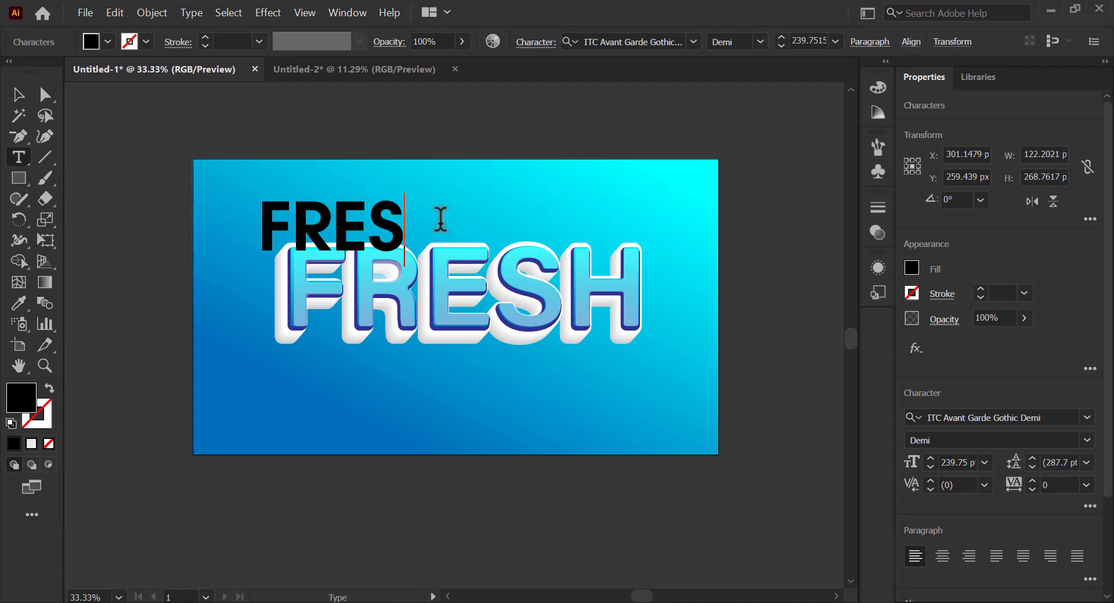
pyautogui.write('H')
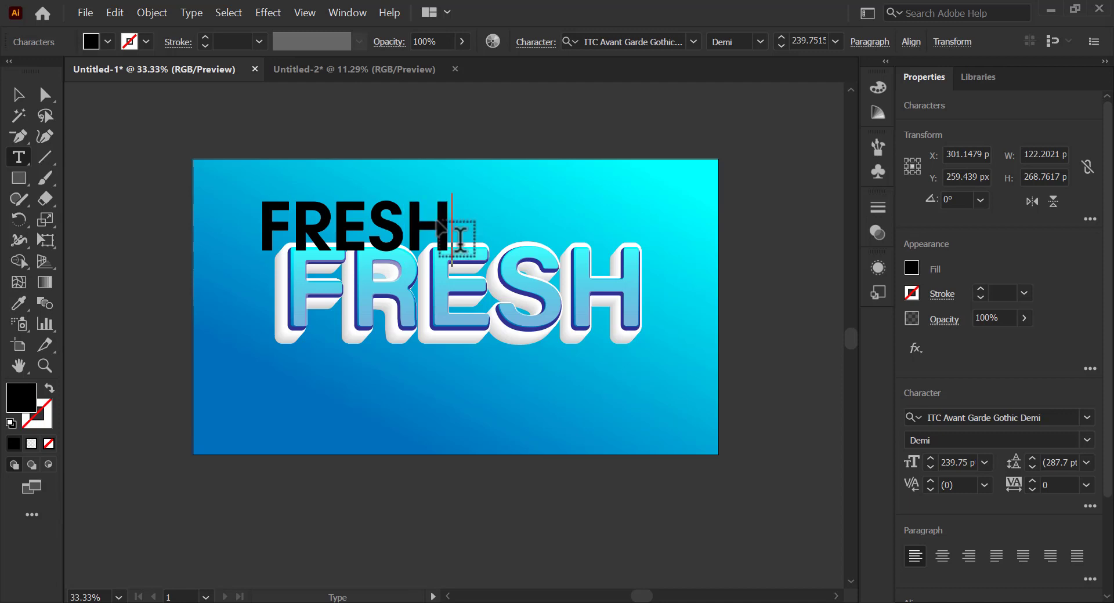
pyautogui.click(19, 94)
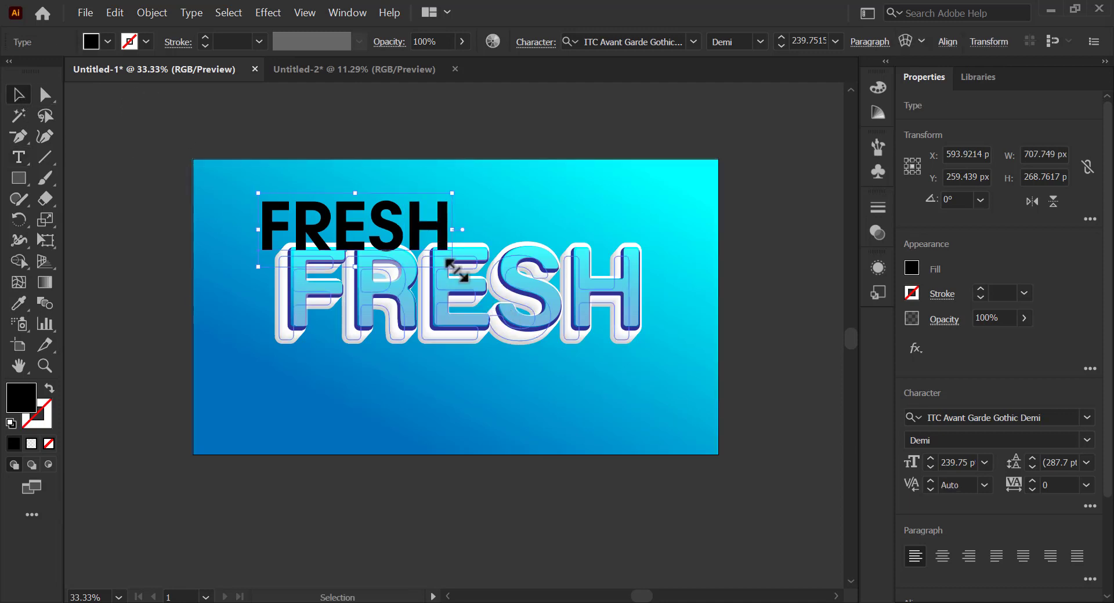
# - Resize the black FRESH text to about 1383 px wide and 505 px high, and place it slightly below the white lettering's upper edge
pyautogui.moveTo(458, 270); pyautogui.dragTo(658, 331)
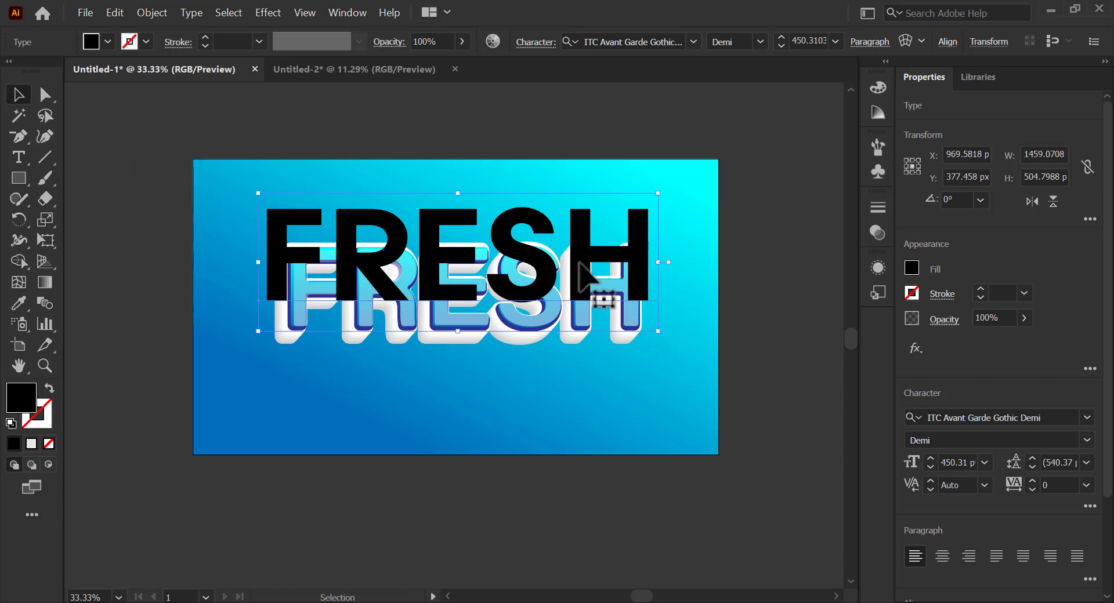
pyautogui.moveTo(579, 264); pyautogui.dragTo(579, 303)
pyautogui.moveTo(657, 306)
pyautogui.mouseDown()
pyautogui.moveTo(640, 308)
pyautogui.moveTo(653, 302)
pyautogui.mouseUp()
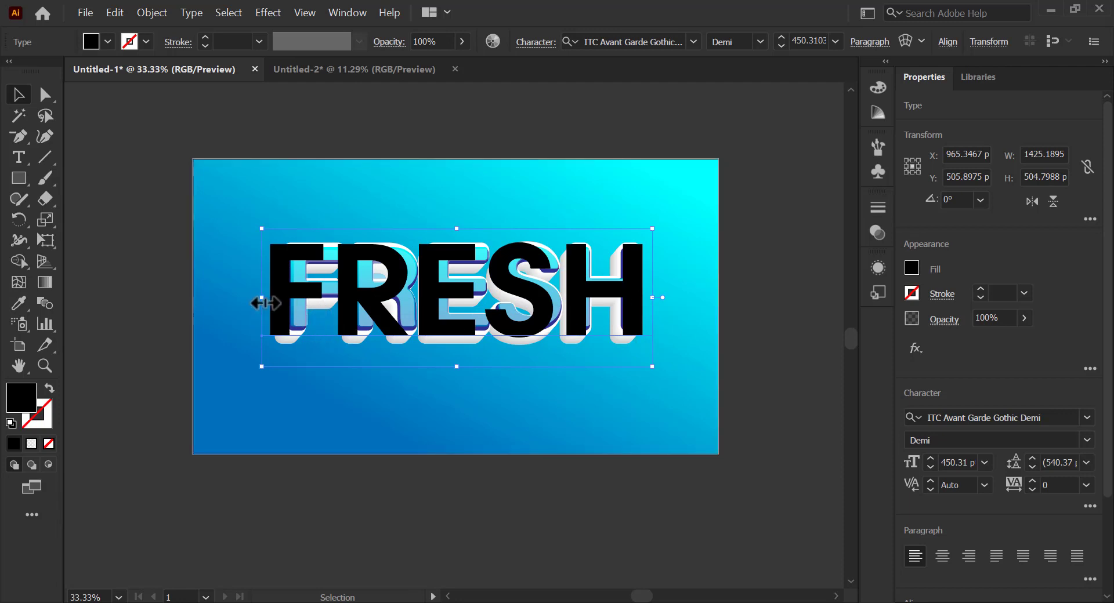
pyautogui.moveTo(264, 302); pyautogui.dragTo(274, 302)
pyautogui.moveTo(387, 307); pyautogui.dragTo(383, 322)
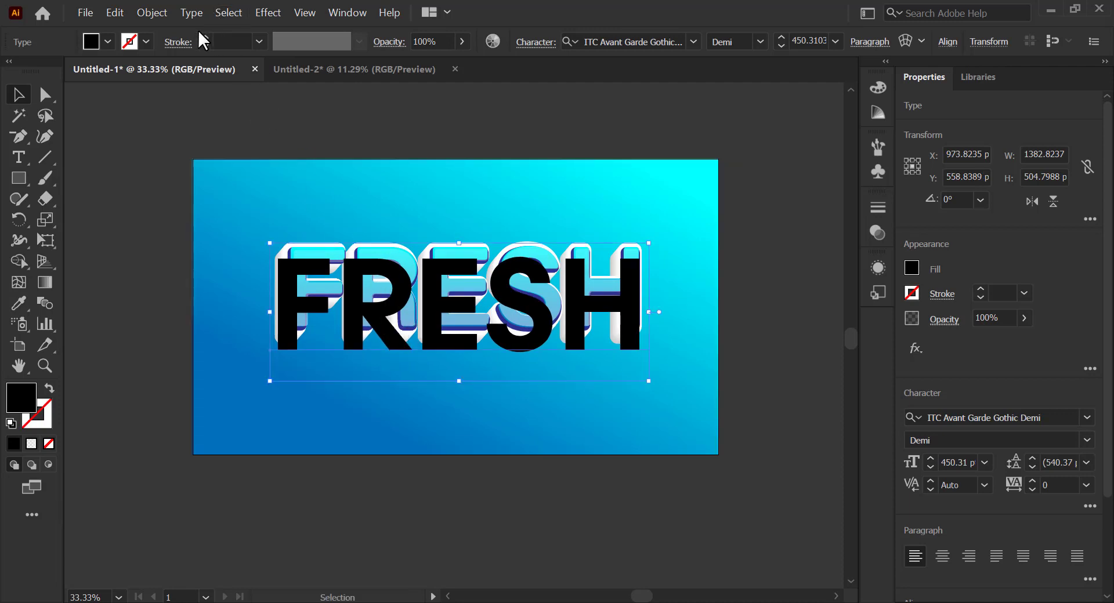
# - Apply a Gaussian Blur with a radius of about 9.6 pixels to the black FRESH text
pyautogui.click(916, 350)
pyautogui.moveTo(943, 185)
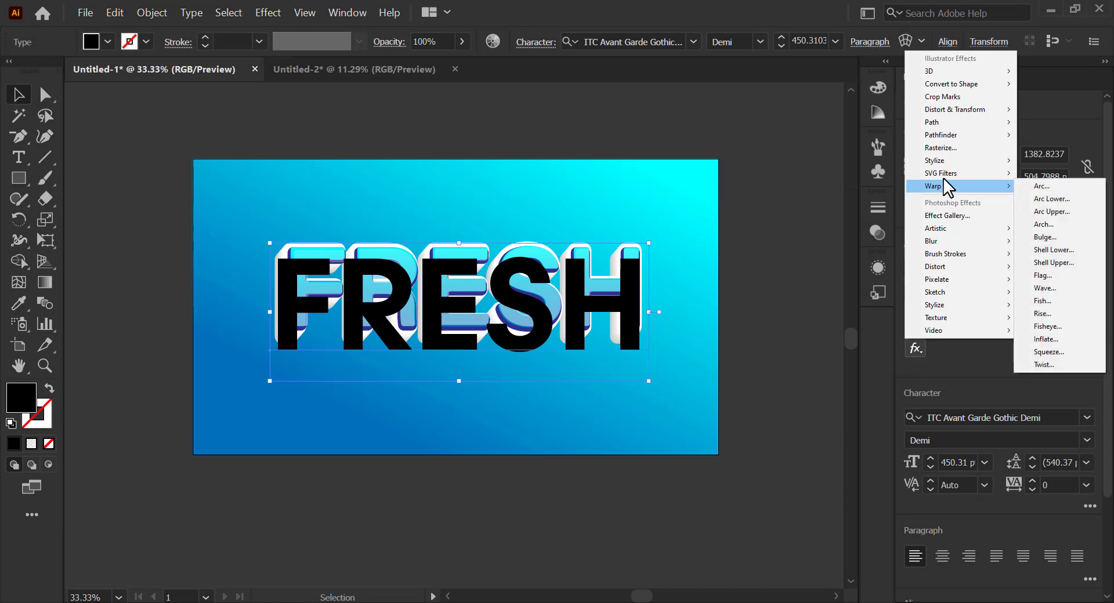
pyautogui.moveTo(945, 242)
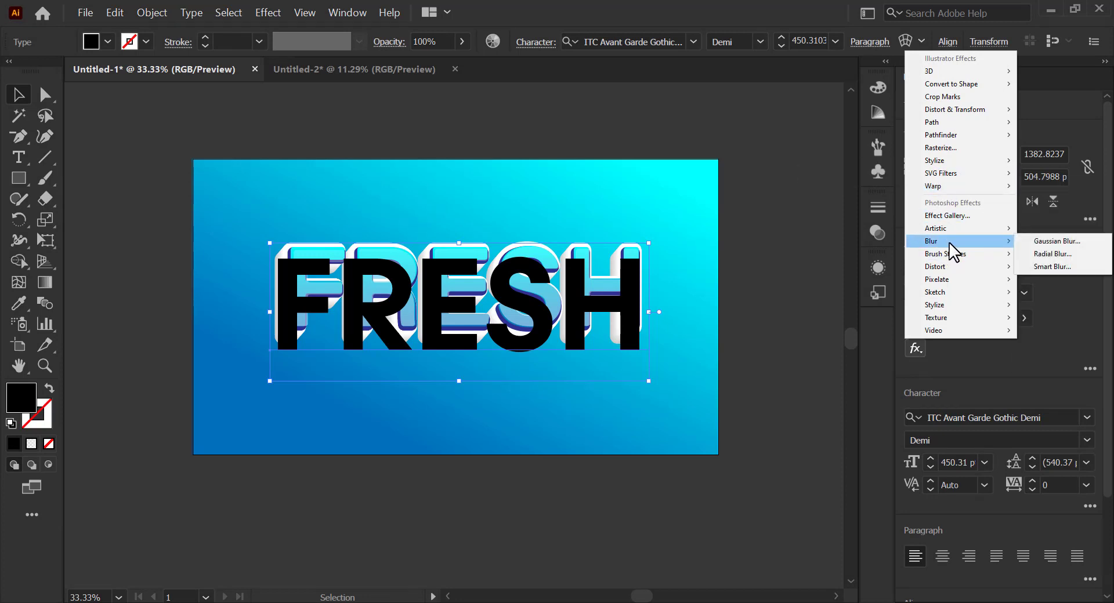
pyautogui.click(1042, 243)
pyautogui.click(365, 330)
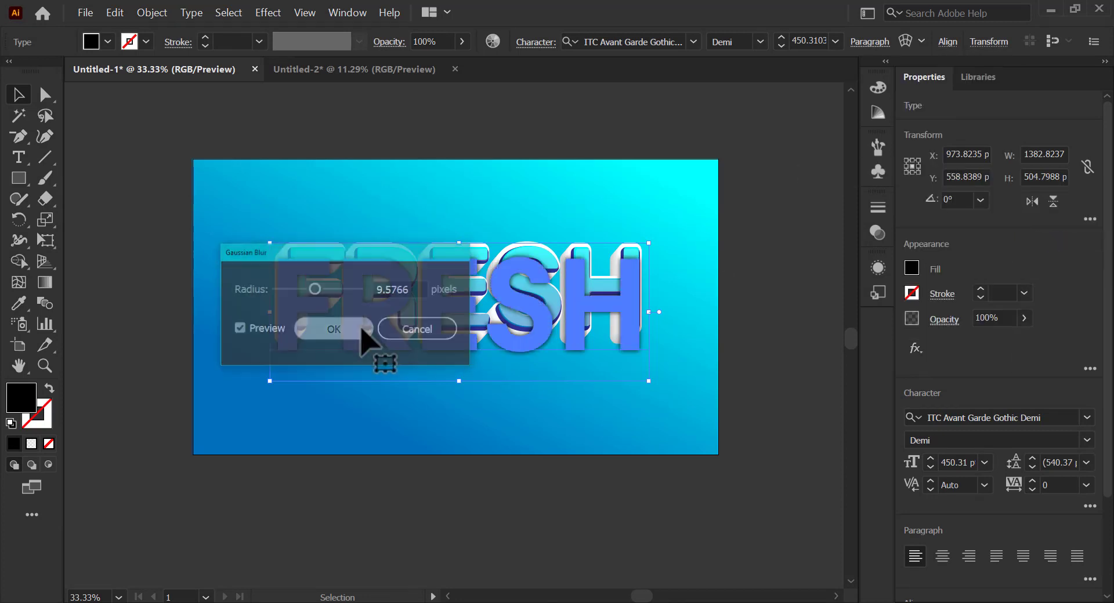
# - Send the blurred black FRESH text backward until it sits behind the white lettering
pyautogui.click(154, 13)
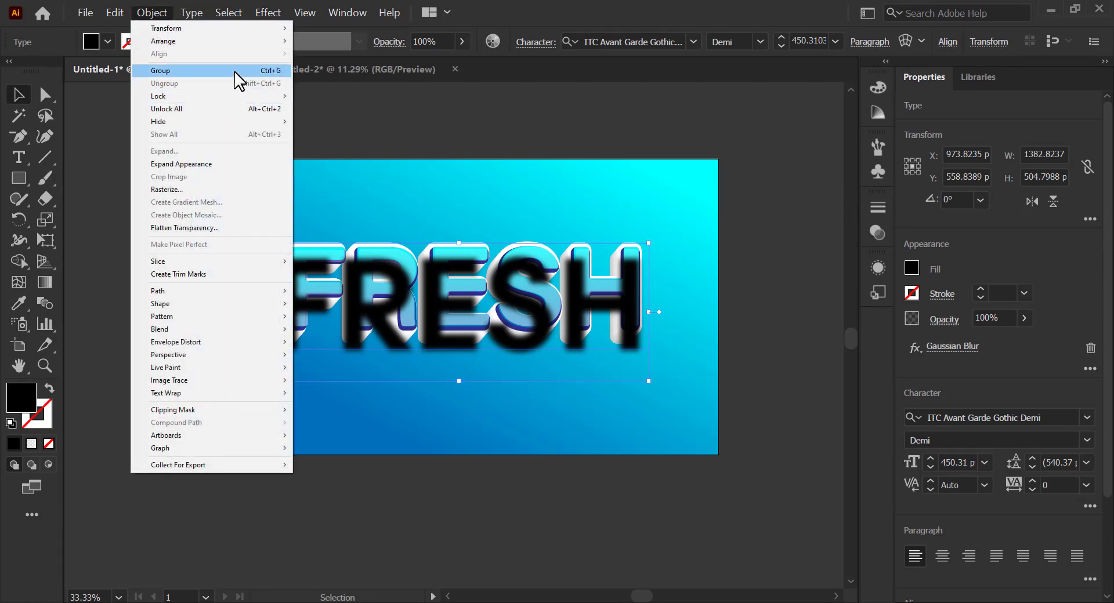
pyautogui.moveTo(249, 43)
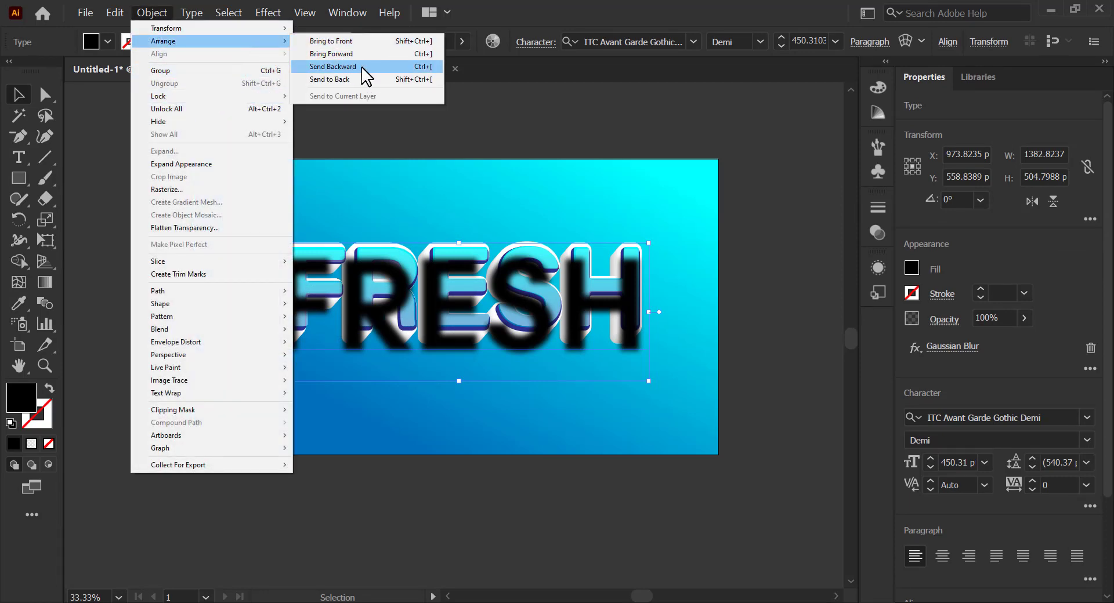
pyautogui.click(416, 67)
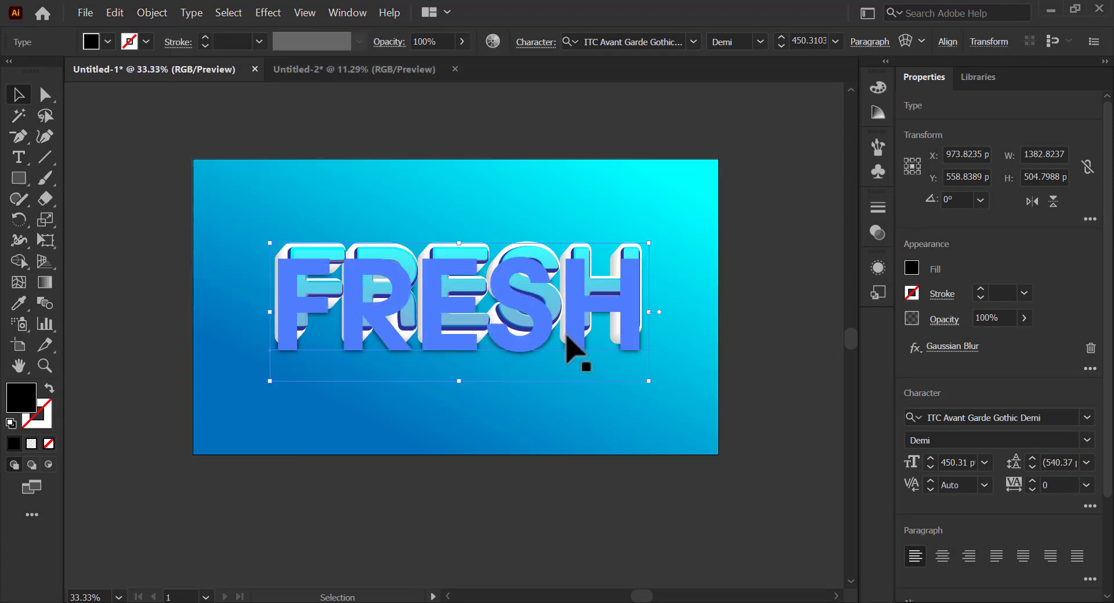
# - Lower the shadow text's opacity to 73% and shift it about 34 px to the left
pyautogui.moveTo(1019, 339); pyautogui.dragTo(1000, 341)
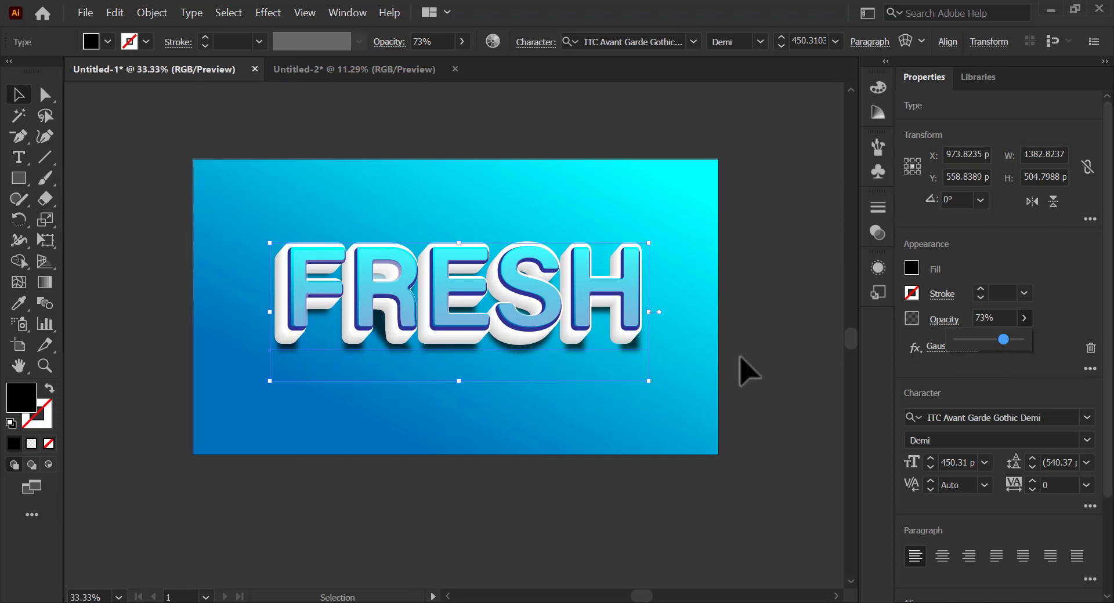
pyautogui.moveTo(591, 365); pyautogui.dragTo(582, 365)
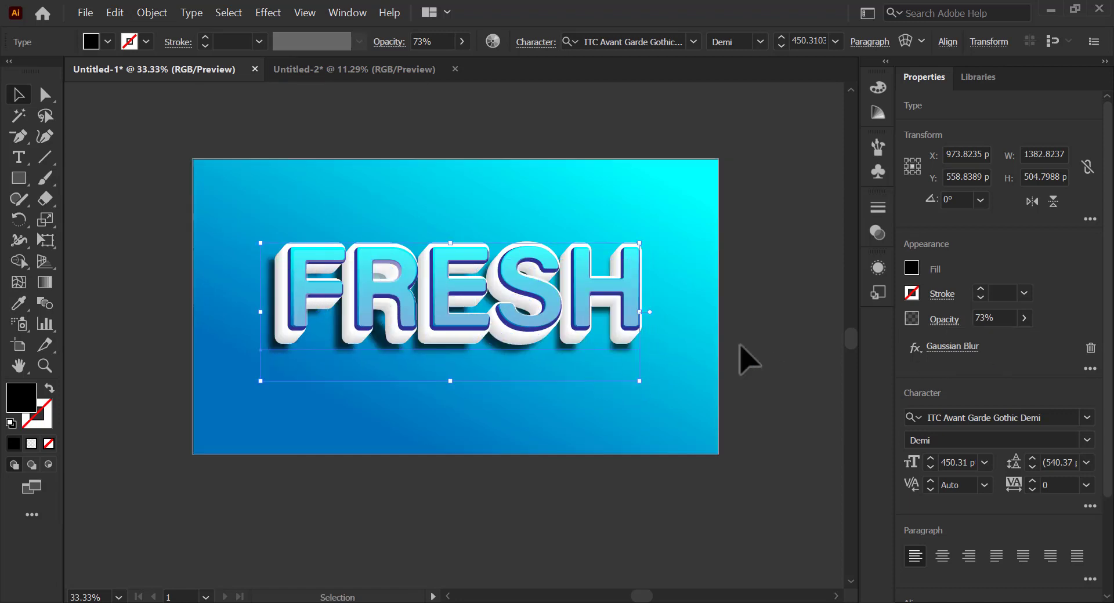
# - Give the shadow text a 15 pt black stroke
pyautogui.click(980, 289)
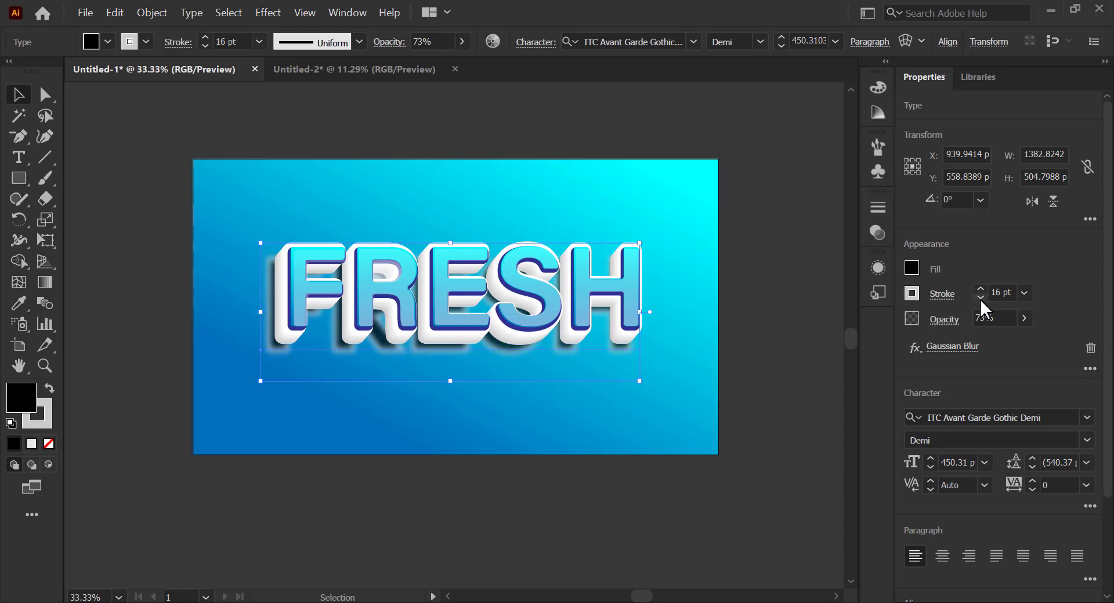
pyautogui.click(912, 295)
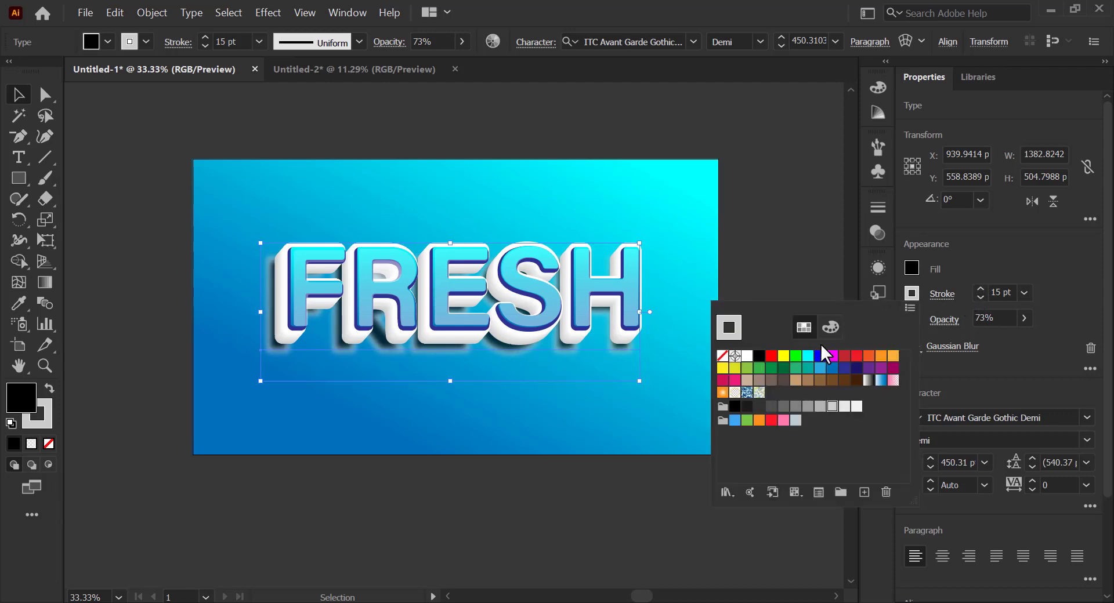
pyautogui.click(735, 406)
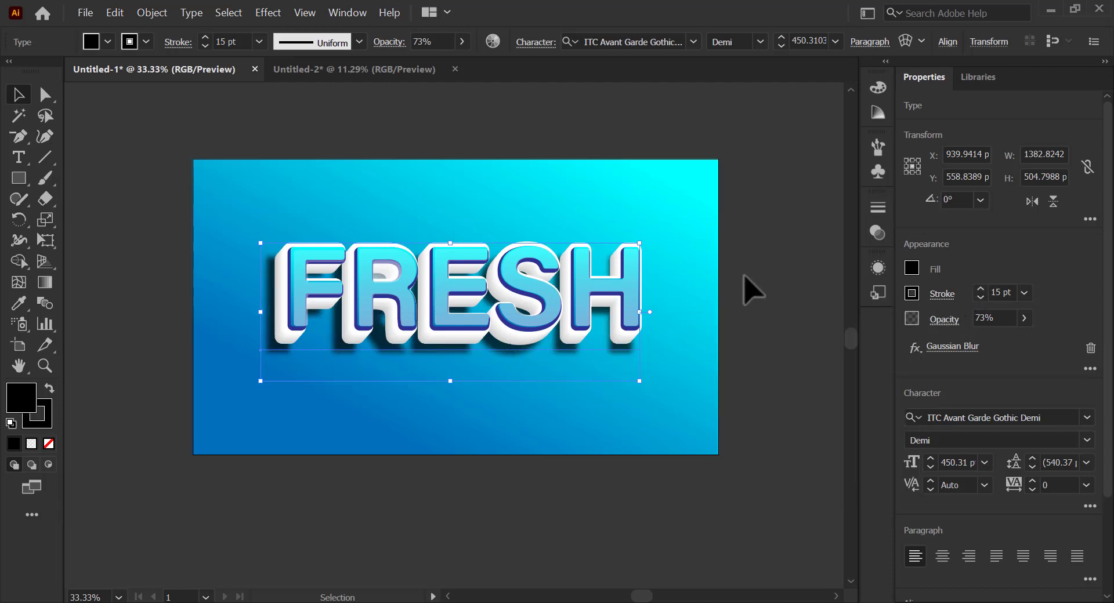
# - Reduce the shadow text's opacity to 32% and deselect it
pyautogui.click(1024, 319)
pyautogui.moveTo(984, 340); pyautogui.dragTo(977, 339)
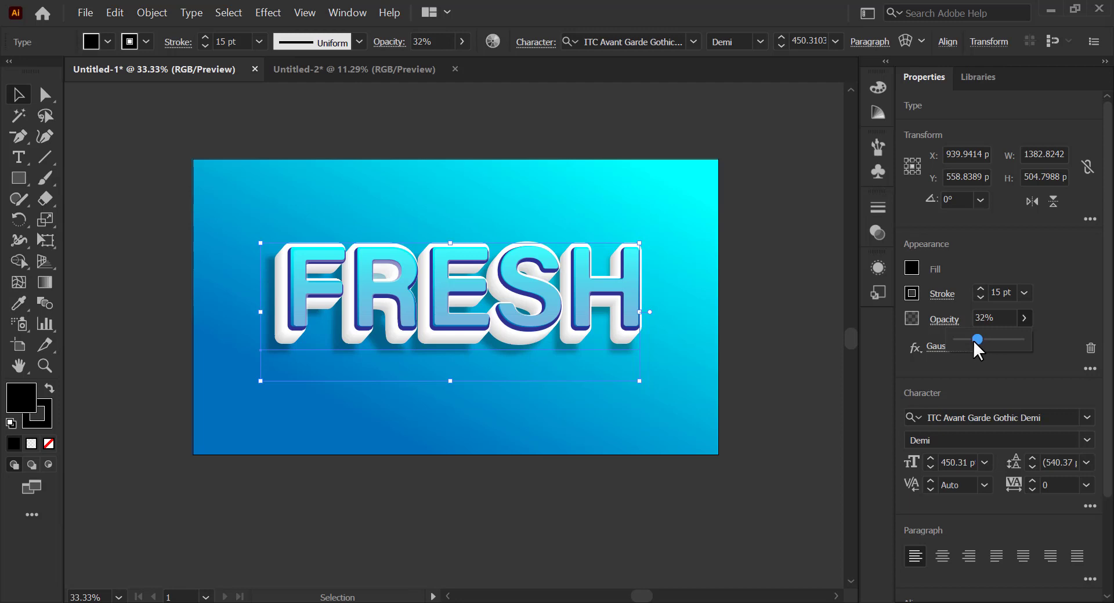
pyautogui.click(776, 356)
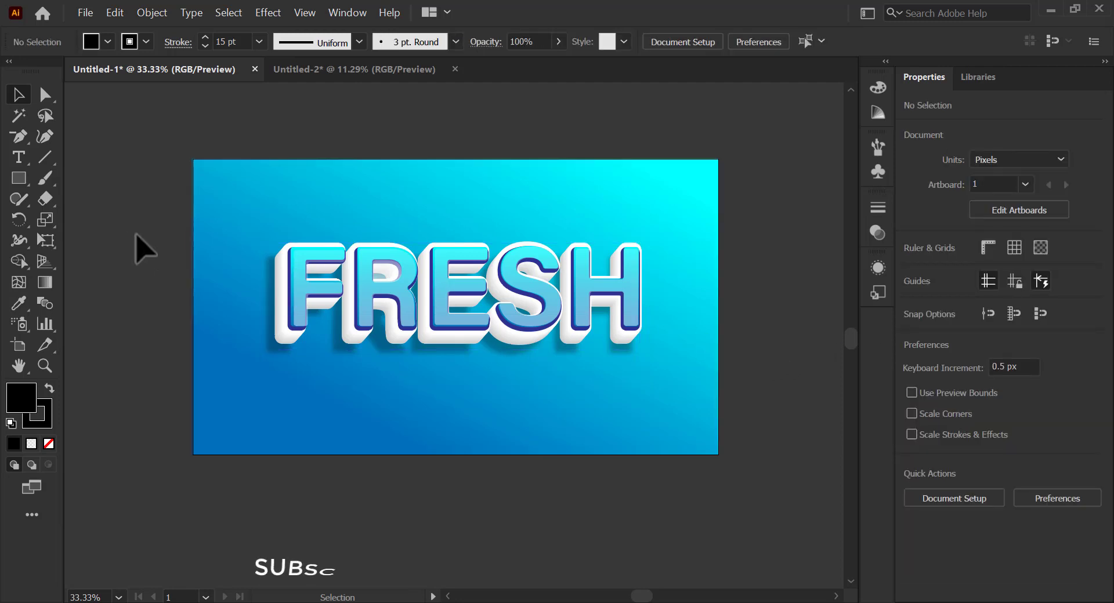
# - Group all the FRESH lettering layers together with the shadow text
pyautogui.moveTo(142, 229); pyautogui.dragTo(720, 351)
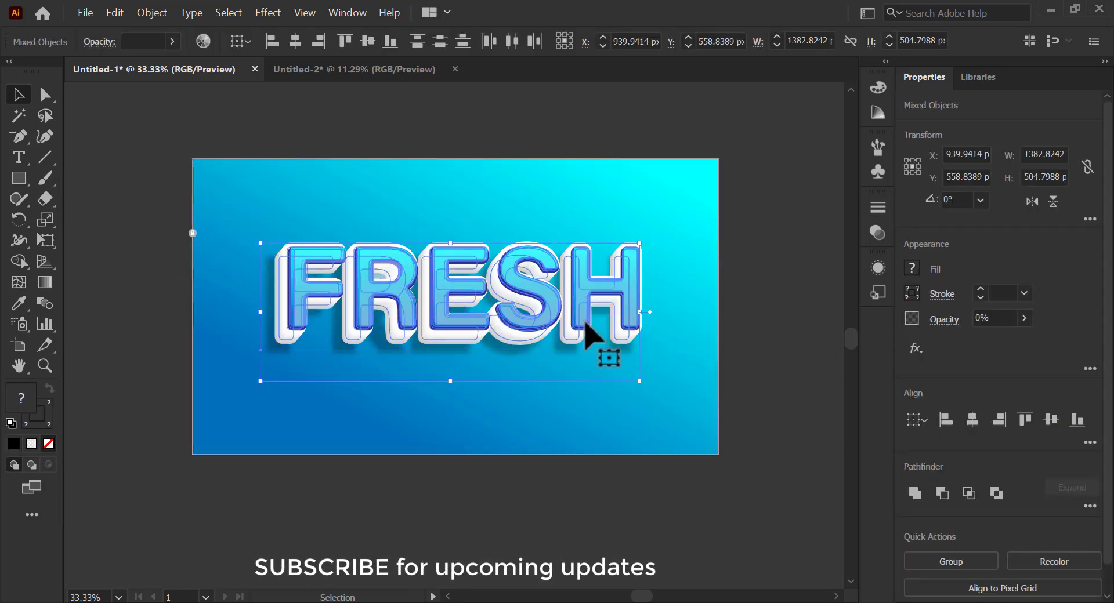
pyautogui.click(153, 12)
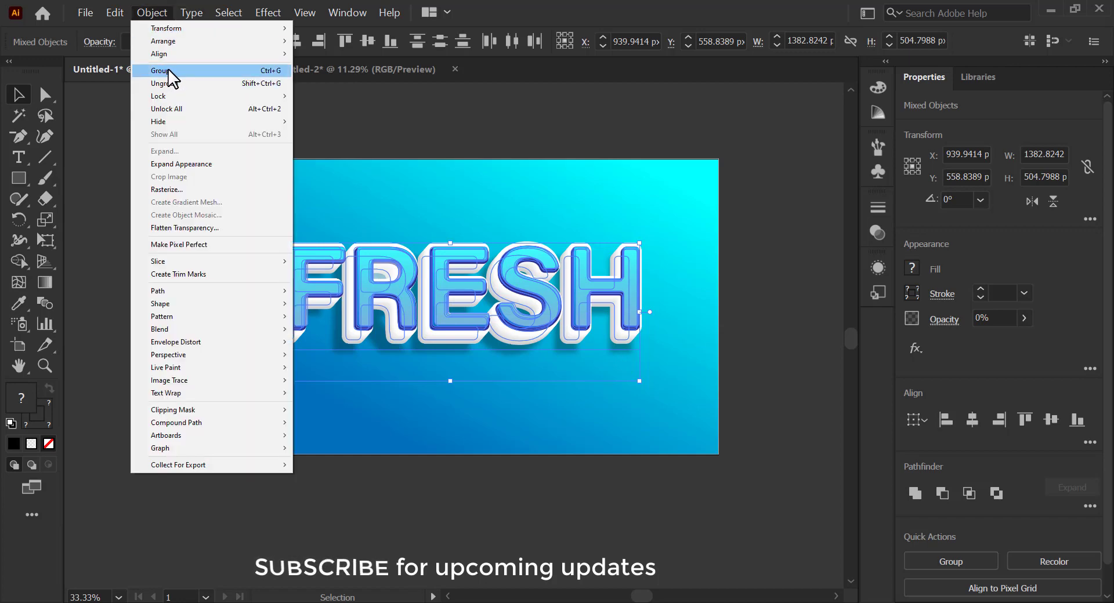